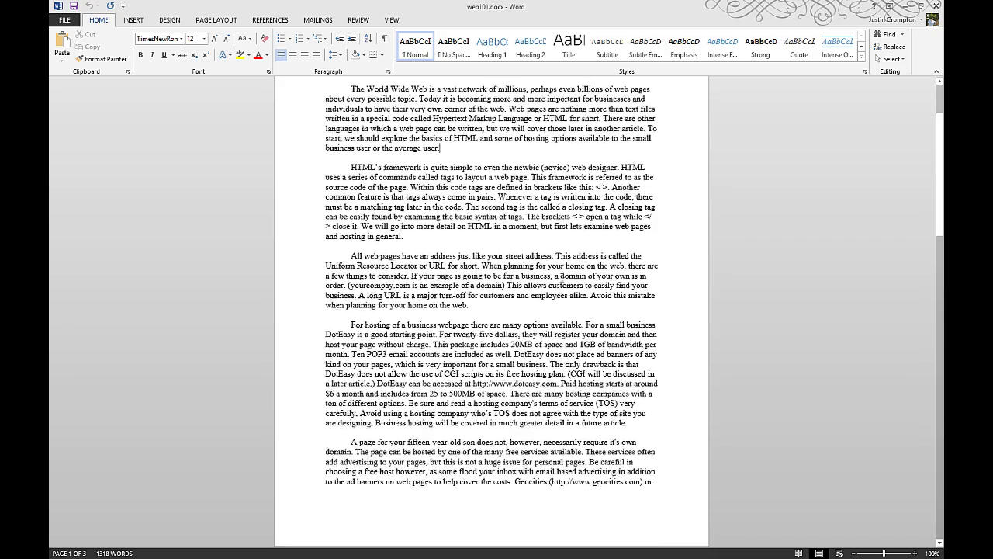
- Look through all pages of the web design article from beginning to end and return to its title
{"action": "scroll", "coordinate": [562, 278], "scroll_direction": "down", "scroll_amount": 13}
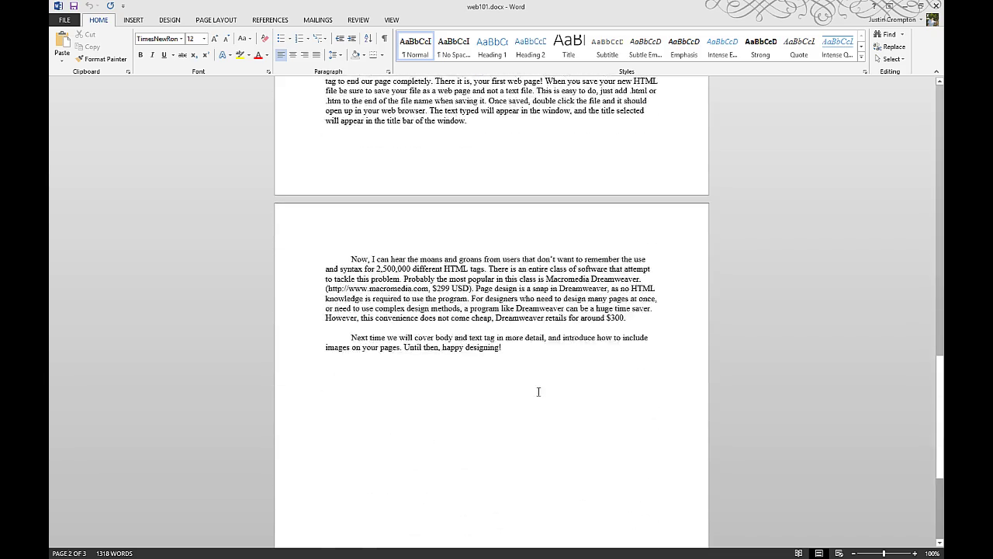
{"action": "scroll", "coordinate": [539, 392], "scroll_direction": "up", "scroll_amount": 15}
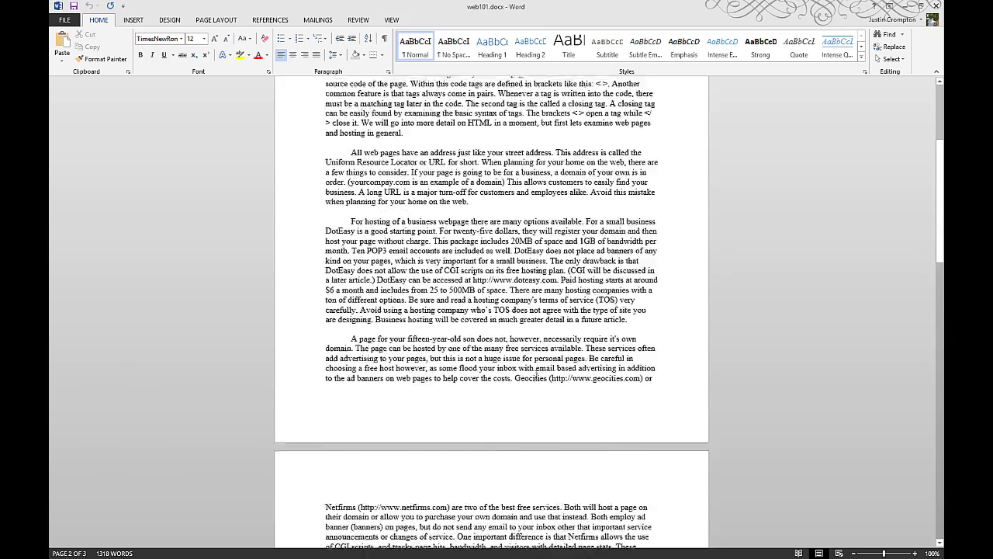
{"action": "scroll", "coordinate": [537, 378], "scroll_direction": "up", "scroll_amount": 5}
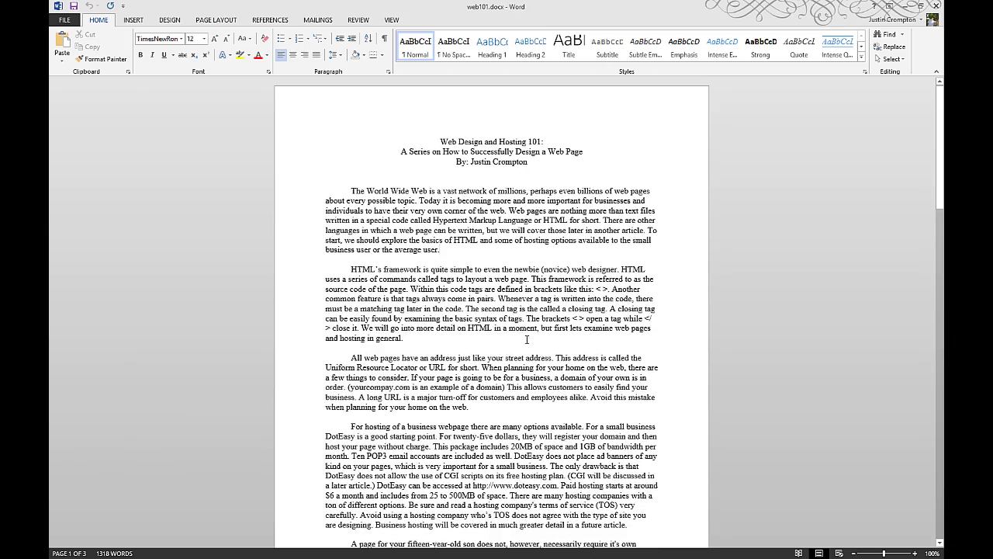
{"action": "scroll", "coordinate": [527, 339], "scroll_direction": "down", "scroll_amount": 20}
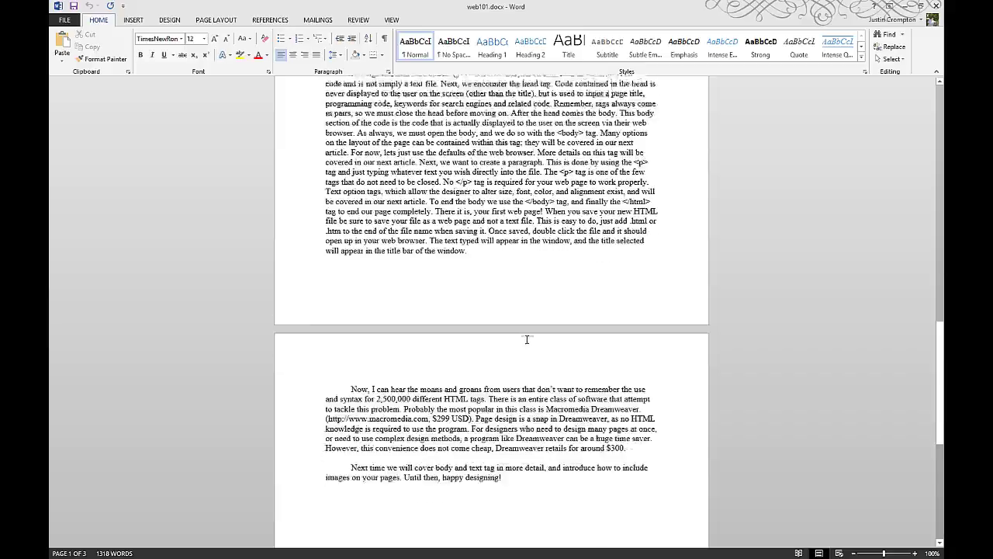
{"action": "scroll", "coordinate": [527, 339], "scroll_direction": "down", "scroll_amount": 5}
{"action": "scroll", "coordinate": [527, 339], "scroll_direction": "up", "scroll_amount": 20}
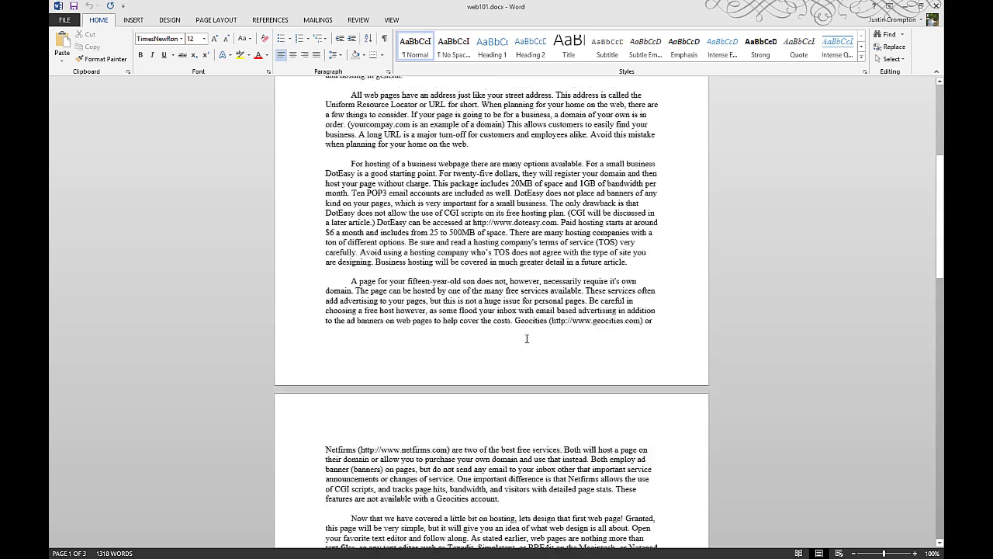
{"action": "scroll", "coordinate": [527, 339], "scroll_direction": "up", "scroll_amount": 7}
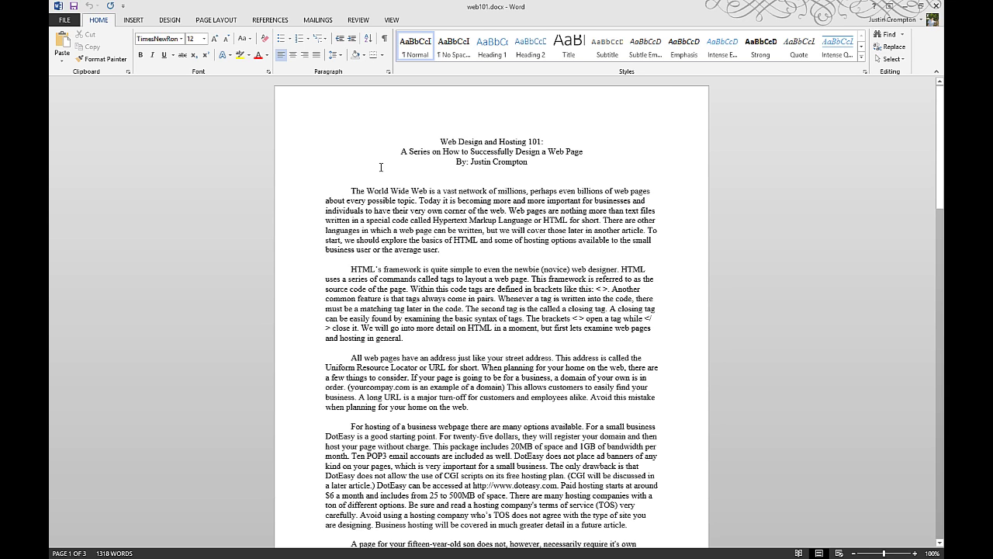
- Set the font size of "World Wide Web" in the first paragraph to 24 and undo the change
{"action": "left_click_drag", "start_coordinate": [367, 192], "coordinate": [426, 193]}
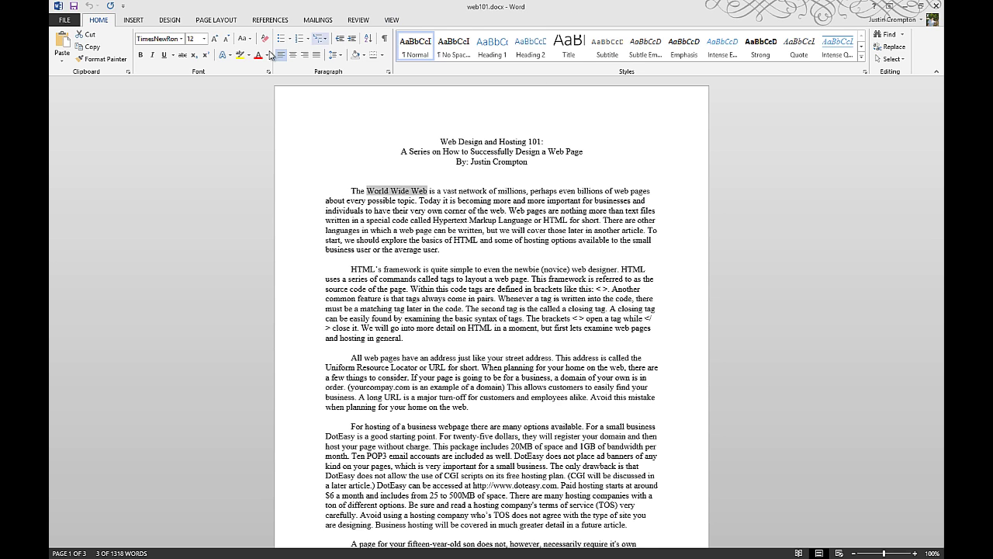
{"action": "left_click", "coordinate": [195, 39]}
{"action": "type", "text": "24"}
{"action": "key", "text": "Return"}
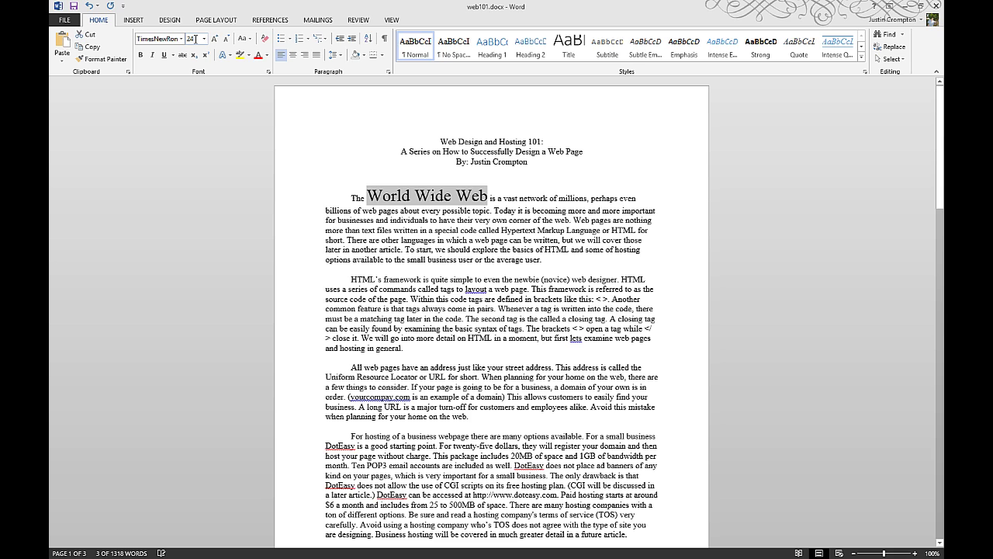
{"action": "key", "text": "ctrl+z"}
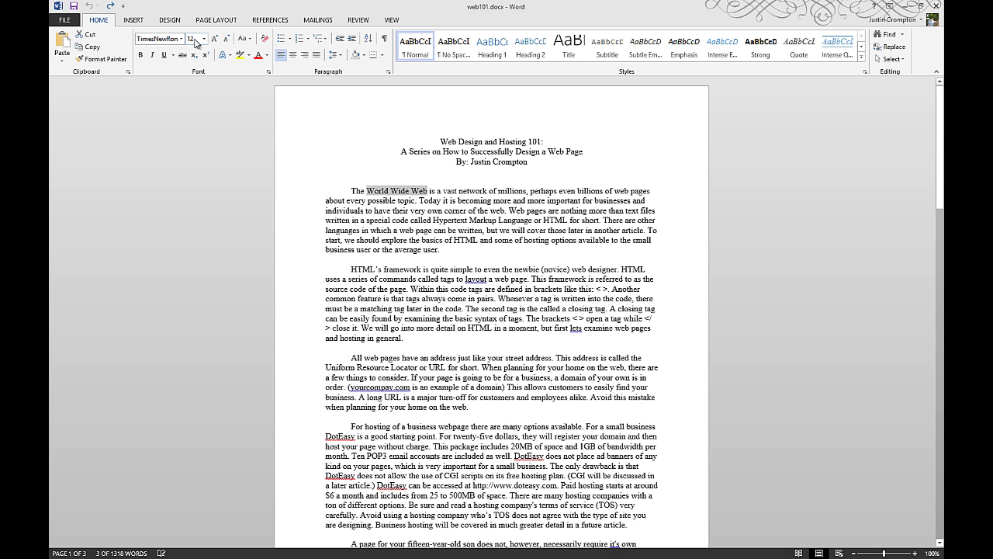
- Choose font size 24 from the preset sizes for the selected phrase "World Wide Web" and undo it
{"action": "right_click", "coordinate": [399, 191]}
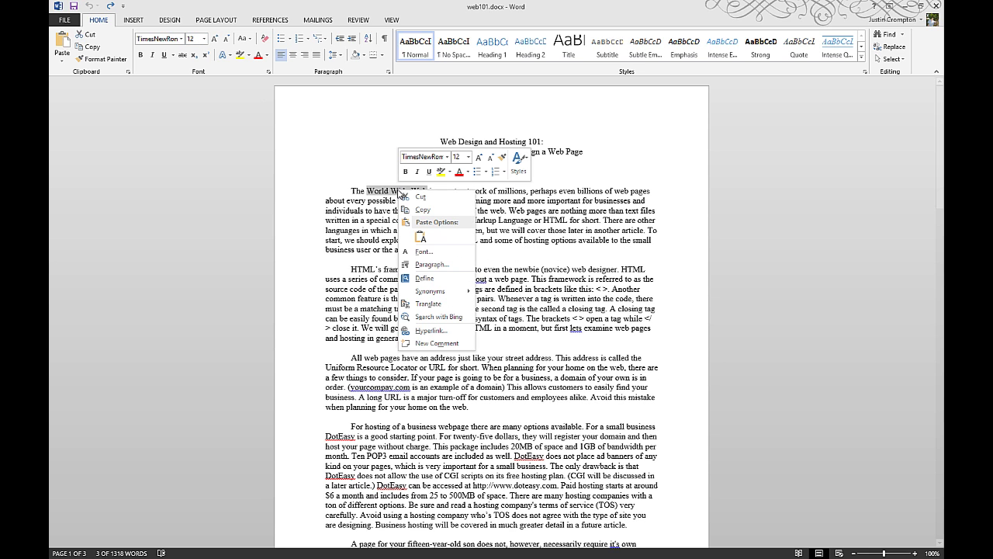
{"action": "left_click", "coordinate": [469, 158]}
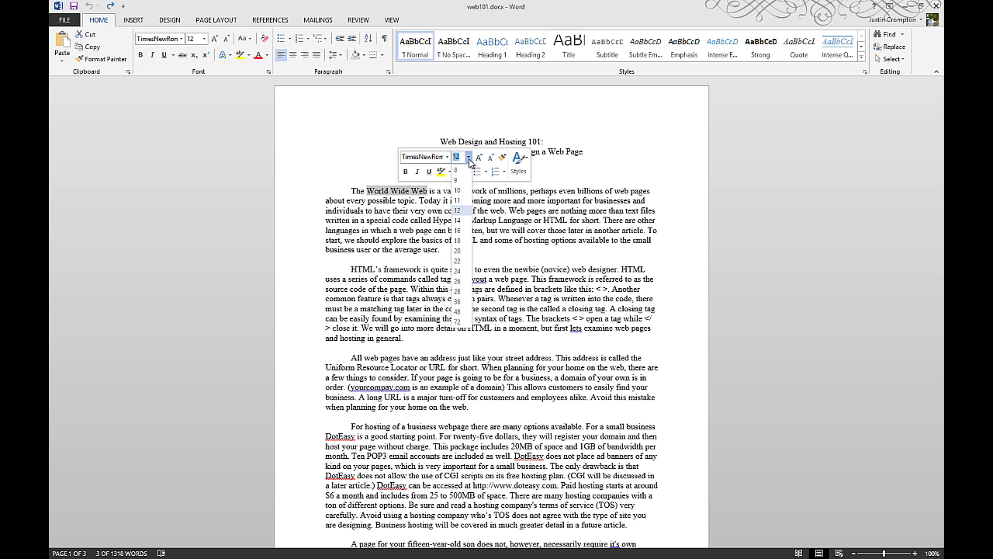
{"action": "left_click", "coordinate": [460, 270]}
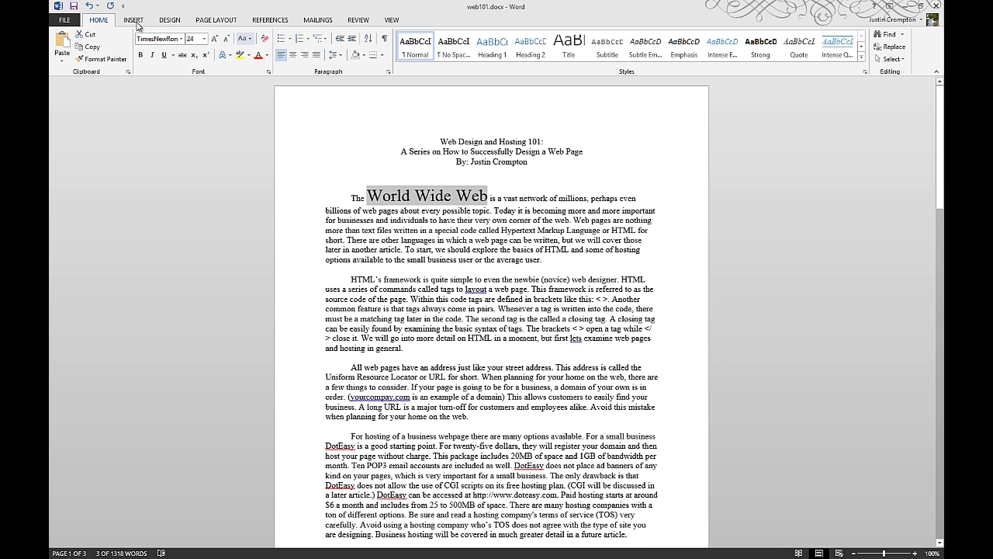
{"action": "left_click", "coordinate": [88, 5]}
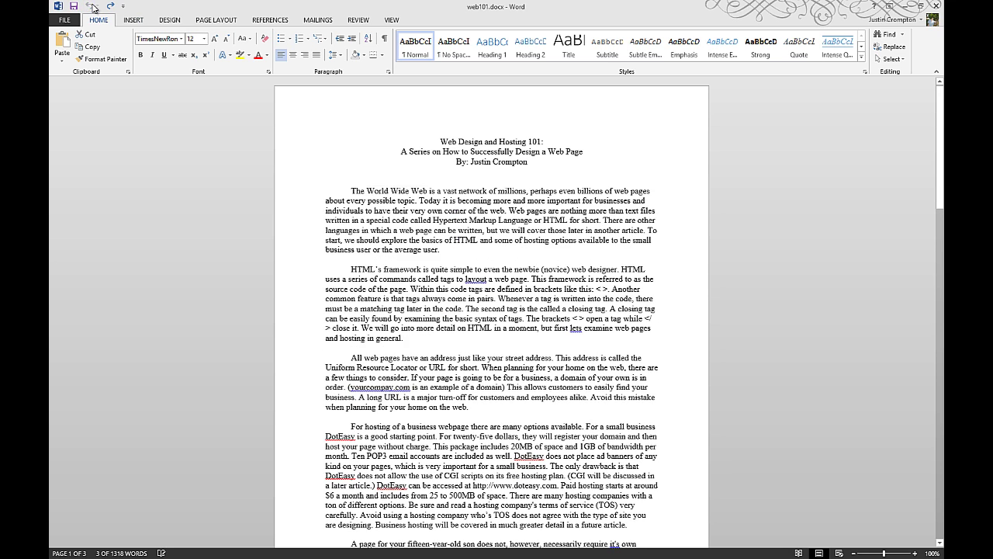
- Apply size 24 to "World Wide Web" through the Font dialog and undo the resizing
{"action": "left_click", "coordinate": [269, 71]}
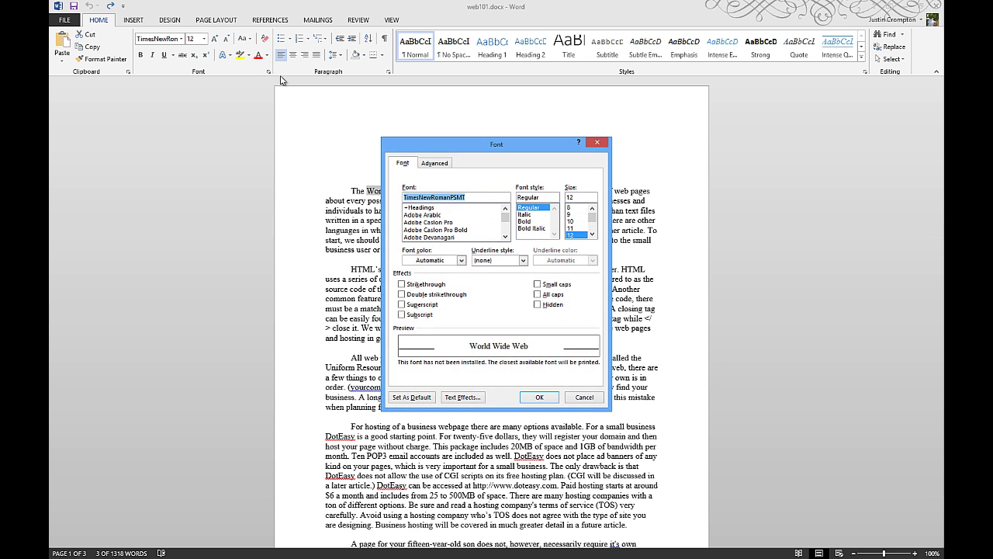
{"action": "left_click", "coordinate": [575, 198]}
{"action": "key", "text": "BackSpace"}
{"action": "key", "text": "BackSpace"}
{"action": "type", "text": "24"}
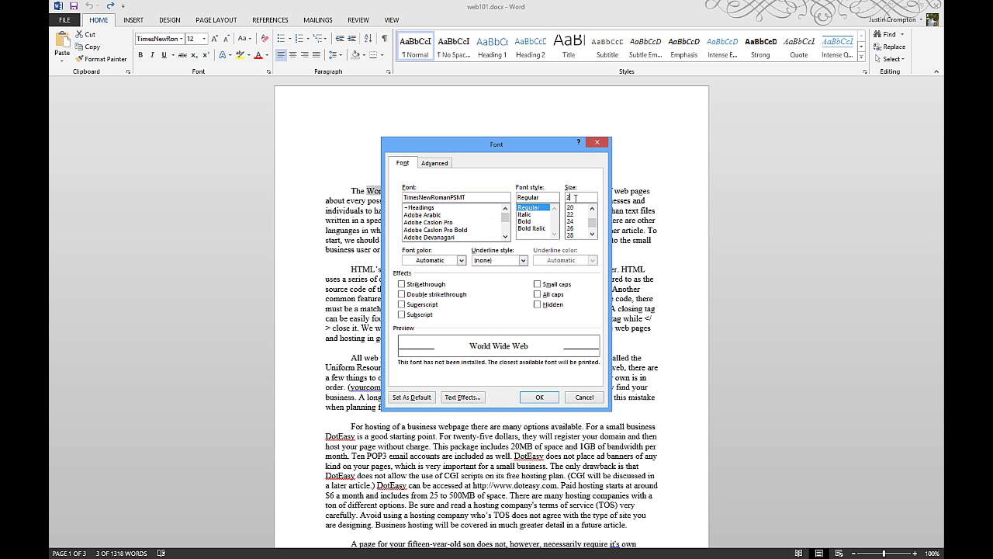
{"action": "key", "text": "Return"}
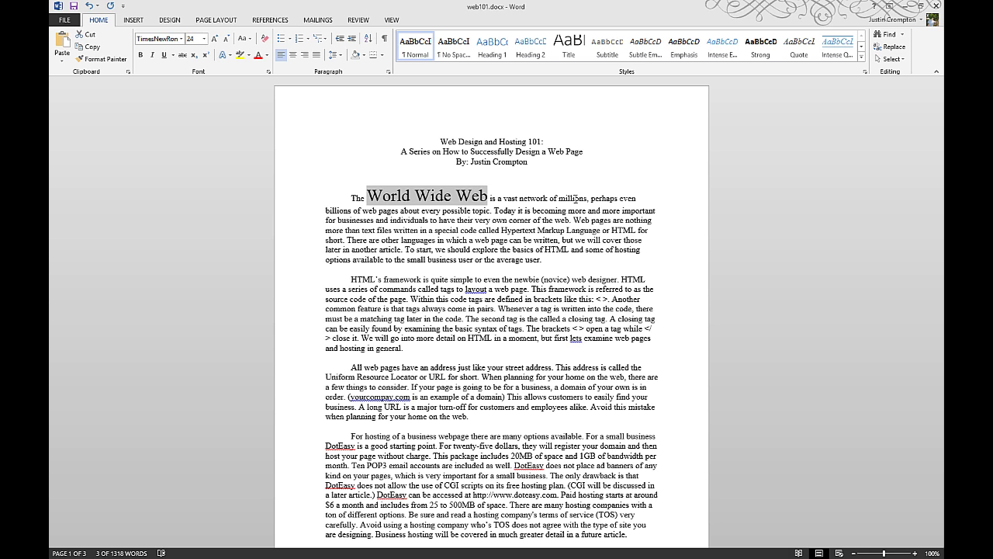
{"action": "left_click", "coordinate": [89, 5]}
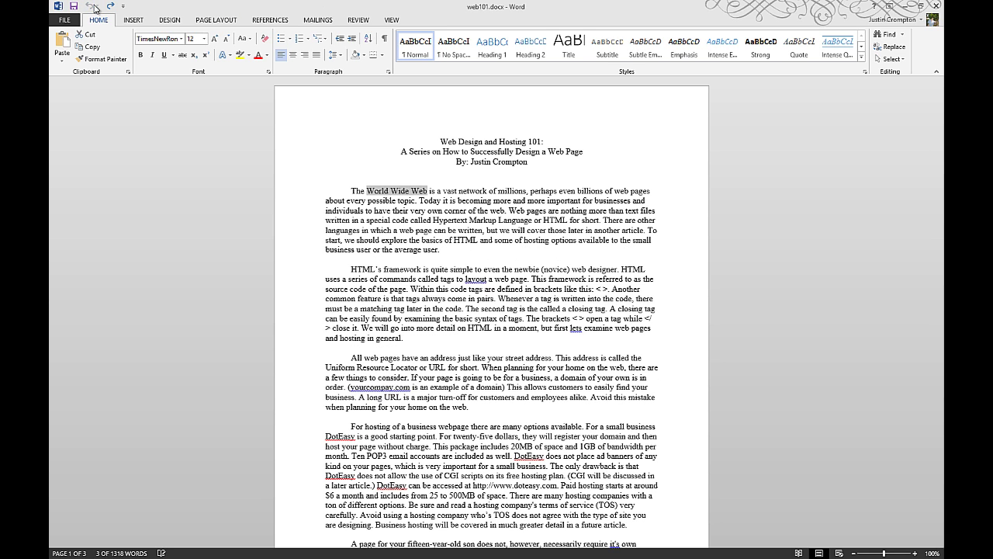
- Color the text of the entire first body paragraph with the theme color Blue, Accent 5
{"action": "left_click", "coordinate": [151, 282]}
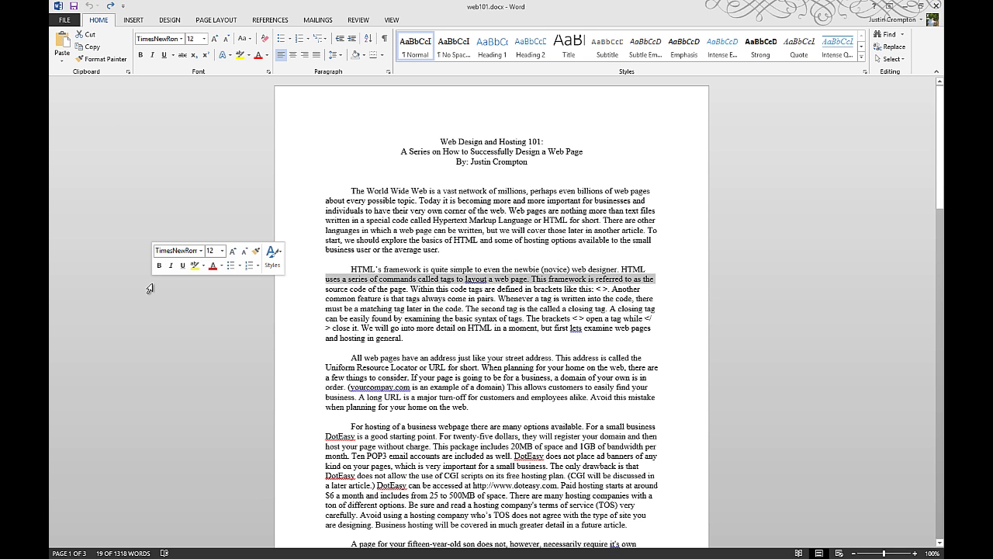
{"action": "left_click", "coordinate": [342, 192]}
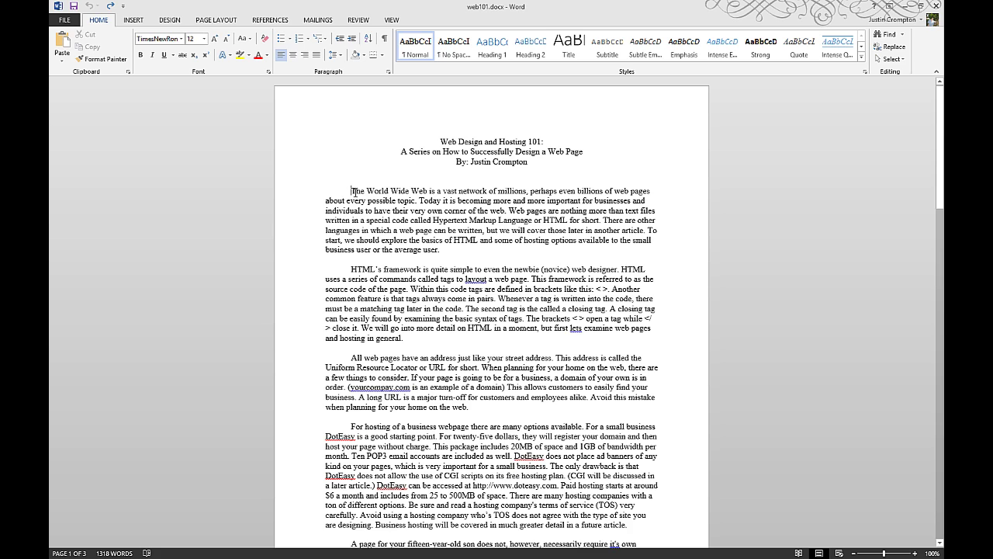
{"action": "key", "text": "shift+End"}
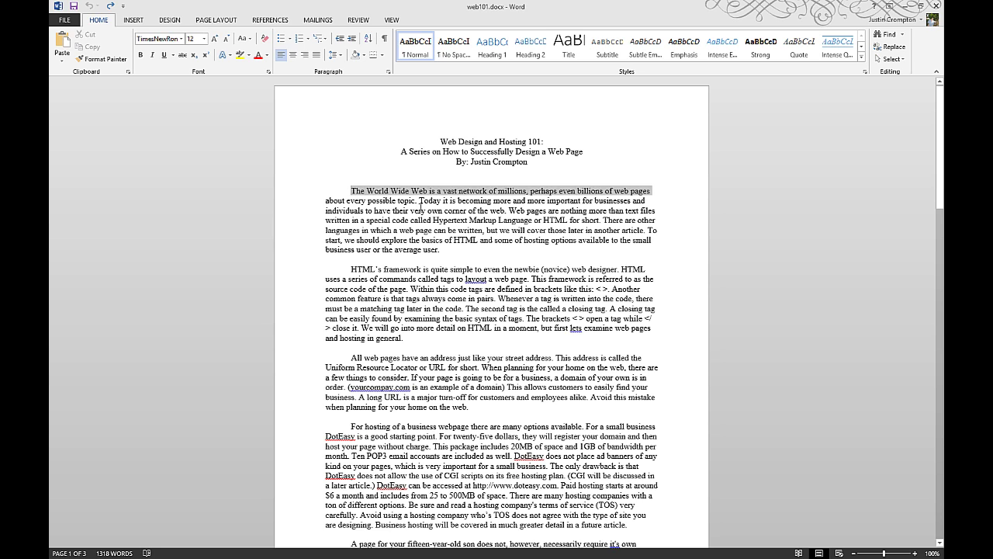
{"action": "left_click_drag", "start_coordinate": [419, 206], "coordinate": [449, 250]}
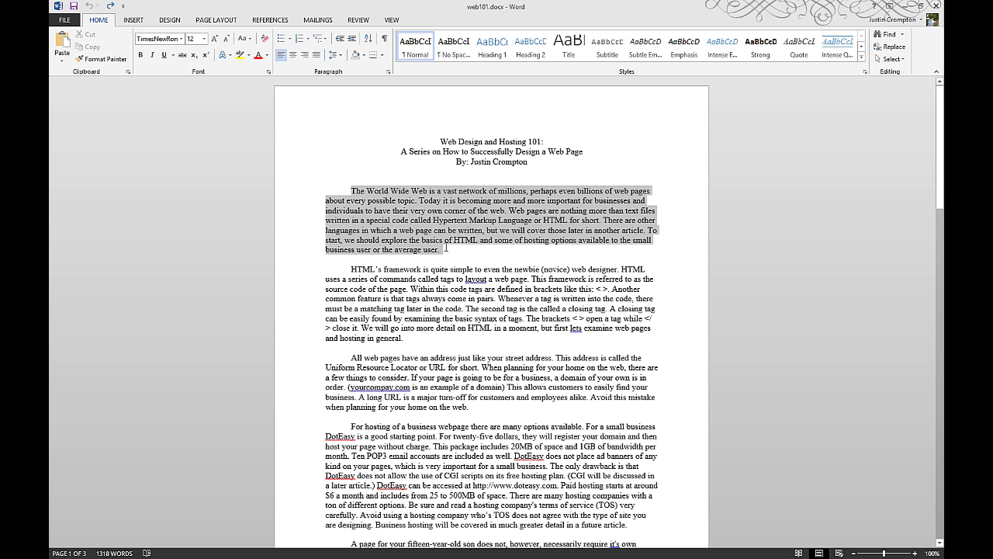
{"action": "left_click", "coordinate": [268, 55]}
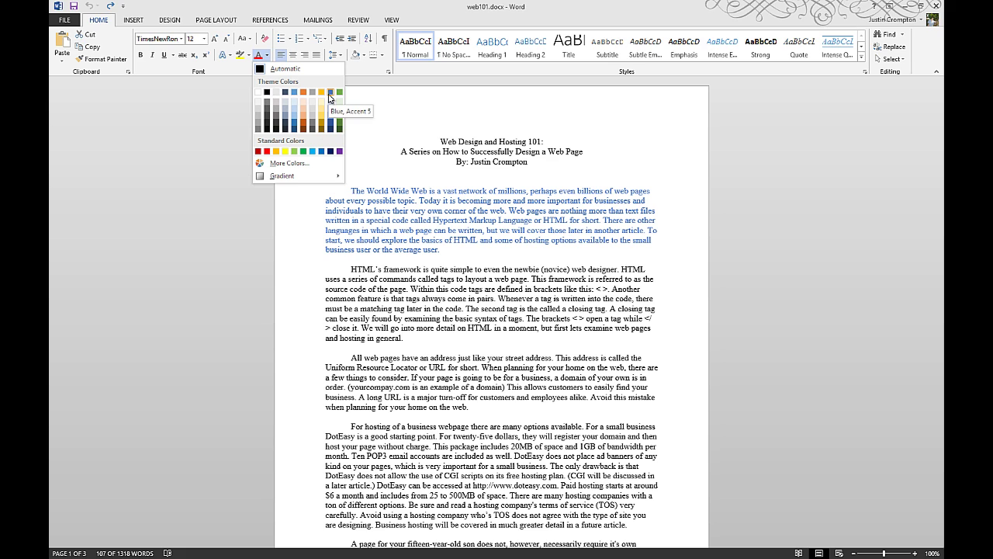
{"action": "left_click", "coordinate": [330, 93]}
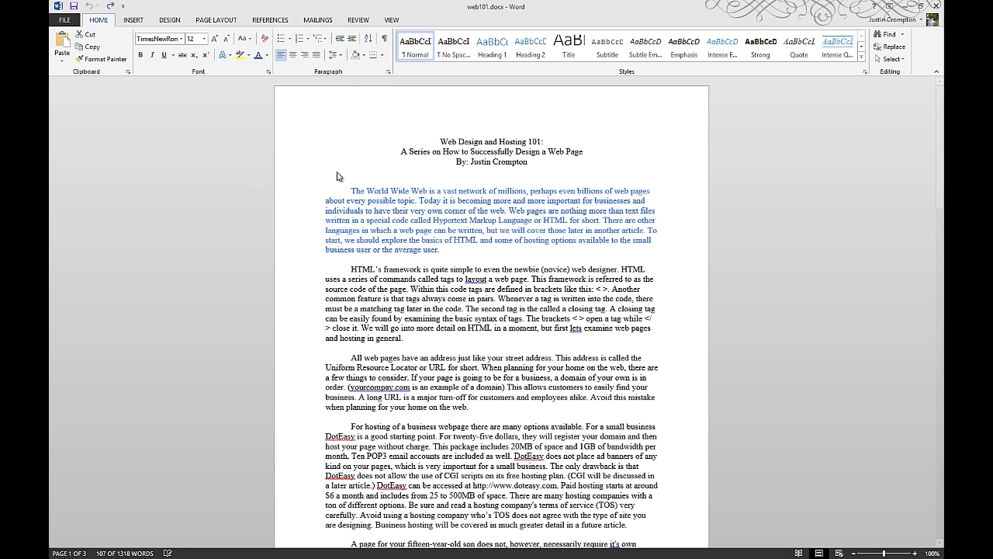
- Add a Dropped style drop cap to the initial letter "T" of the blue first paragraph
{"action": "left_click", "coordinate": [446, 253]}
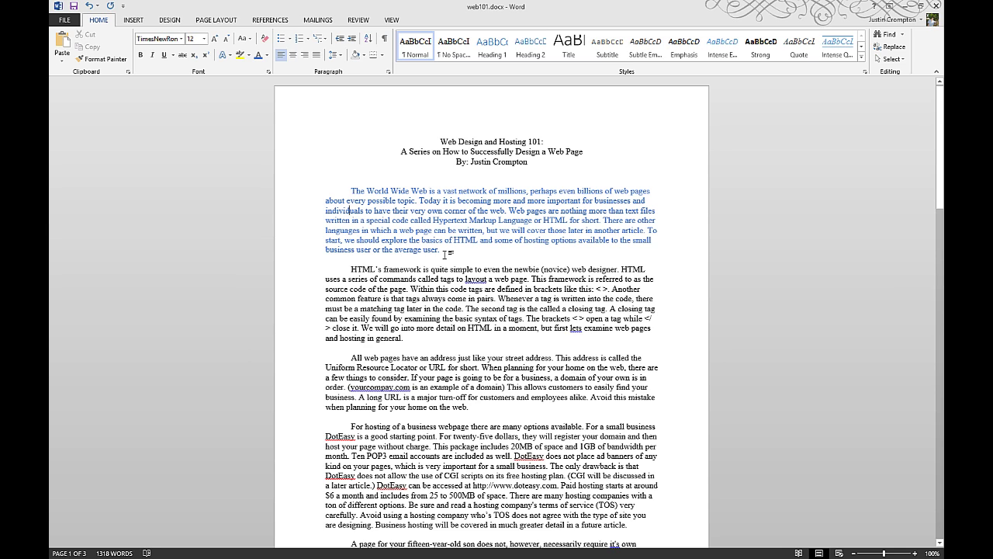
{"action": "key", "text": "Up"}
{"action": "key", "text": "Up"}
{"action": "key", "text": "Up"}
{"action": "key", "text": "Down"}
{"action": "key", "text": "shift+Right"}
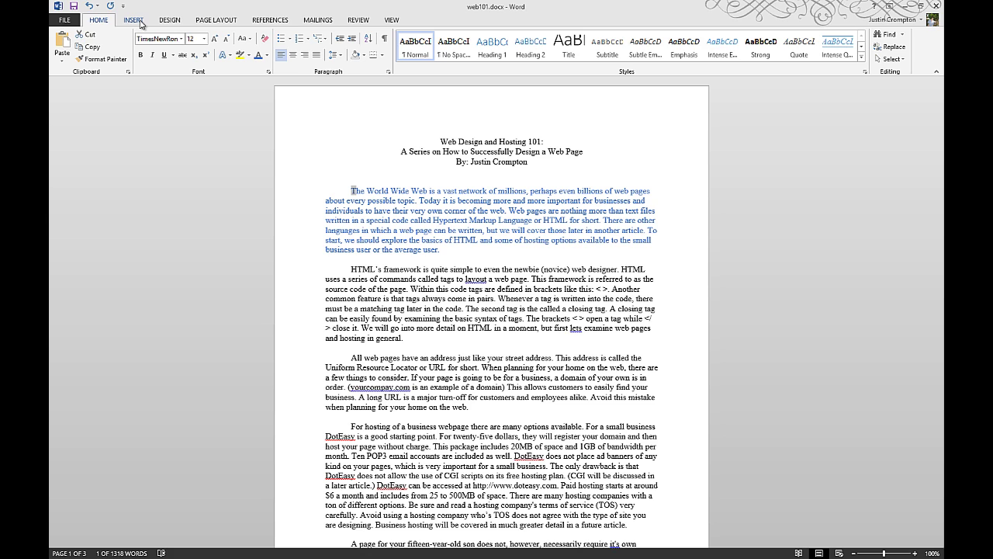
{"action": "left_click", "coordinate": [133, 20]}
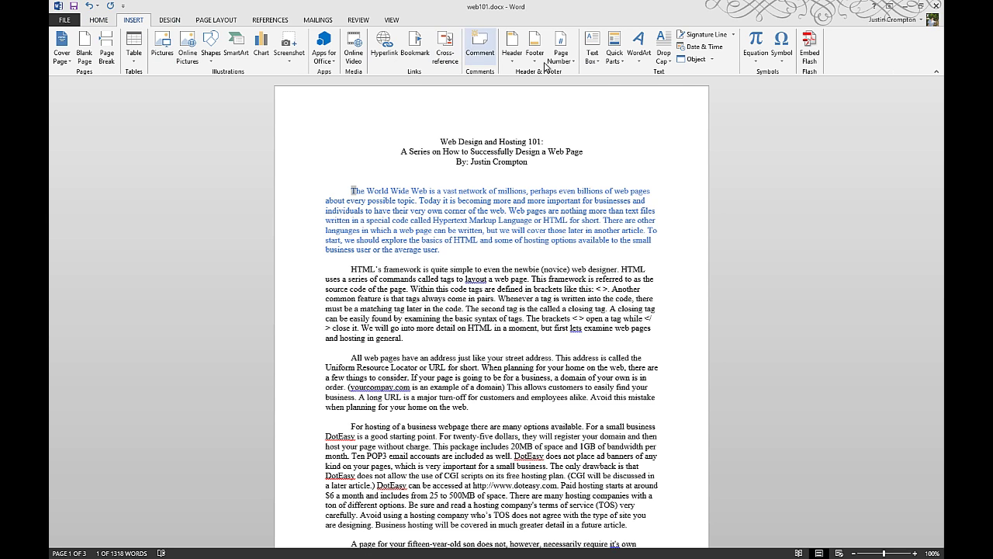
{"action": "left_click", "coordinate": [665, 67]}
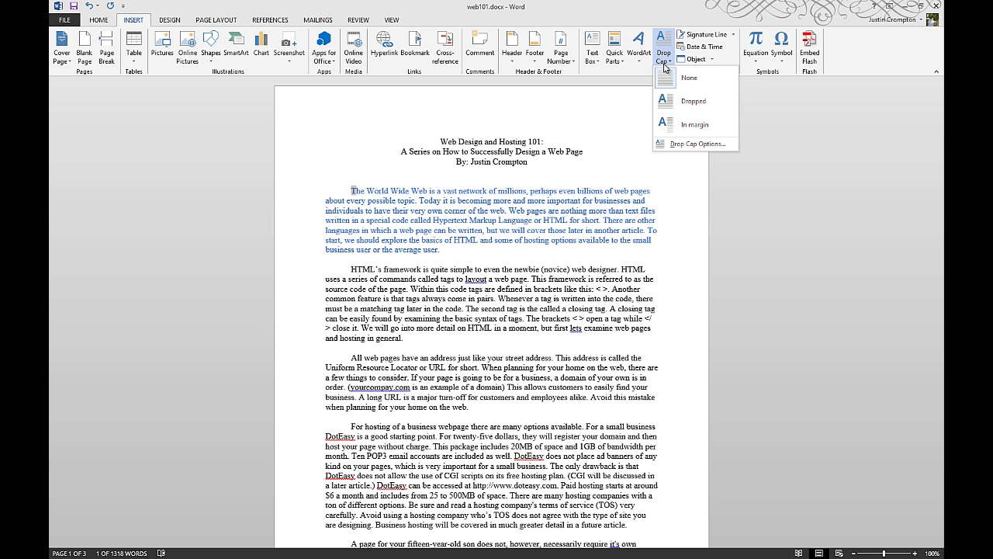
{"action": "left_click", "coordinate": [691, 100]}
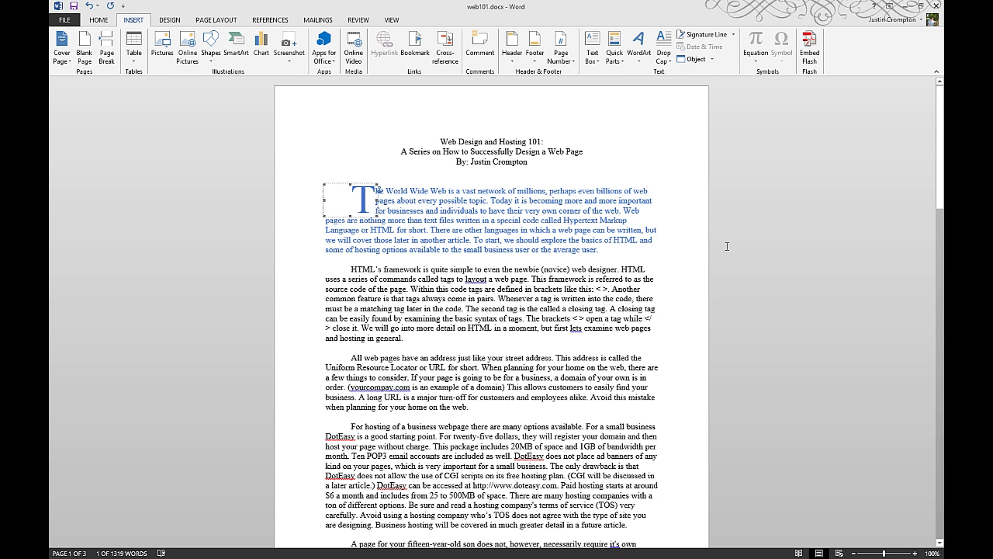
{"action": "left_click", "coordinate": [727, 246]}
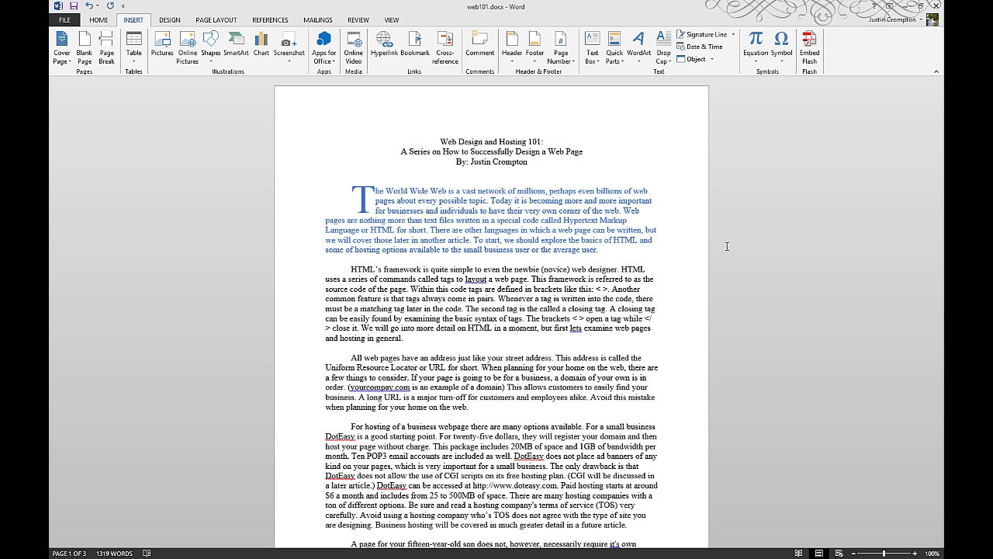
- View the options in the Font dialog and close it without changing anything
{"action": "left_click", "coordinate": [96, 20]}
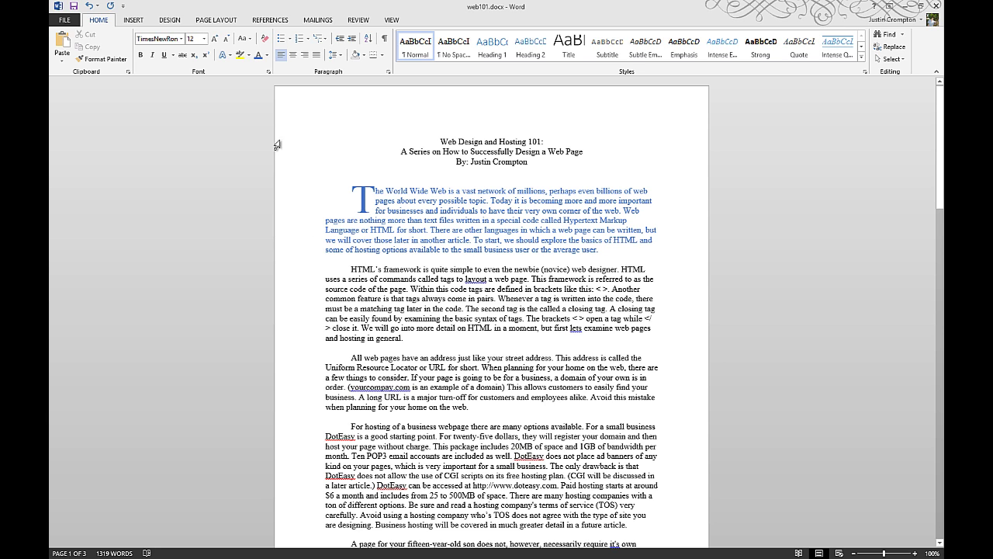
{"action": "left_click", "coordinate": [268, 73]}
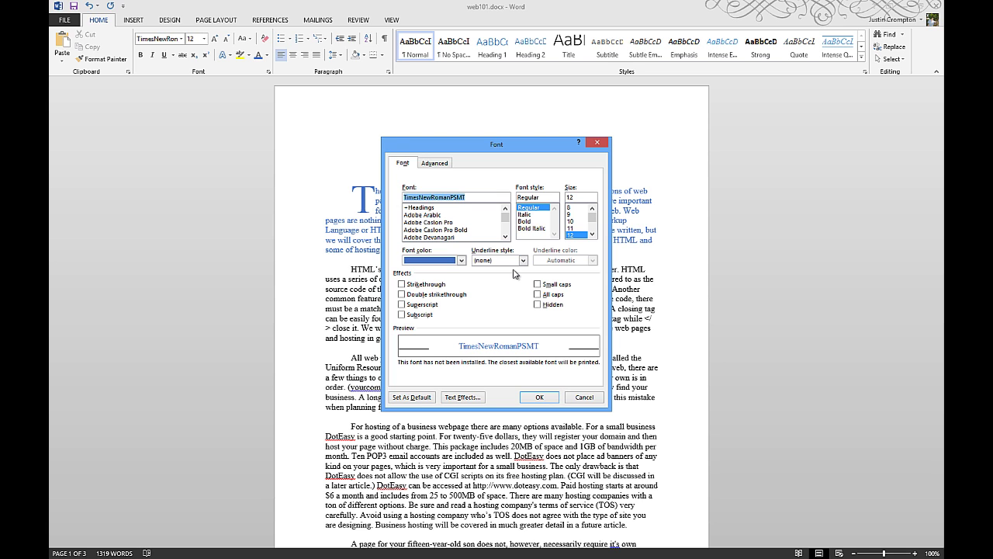
{"action": "left_click", "coordinate": [584, 398]}
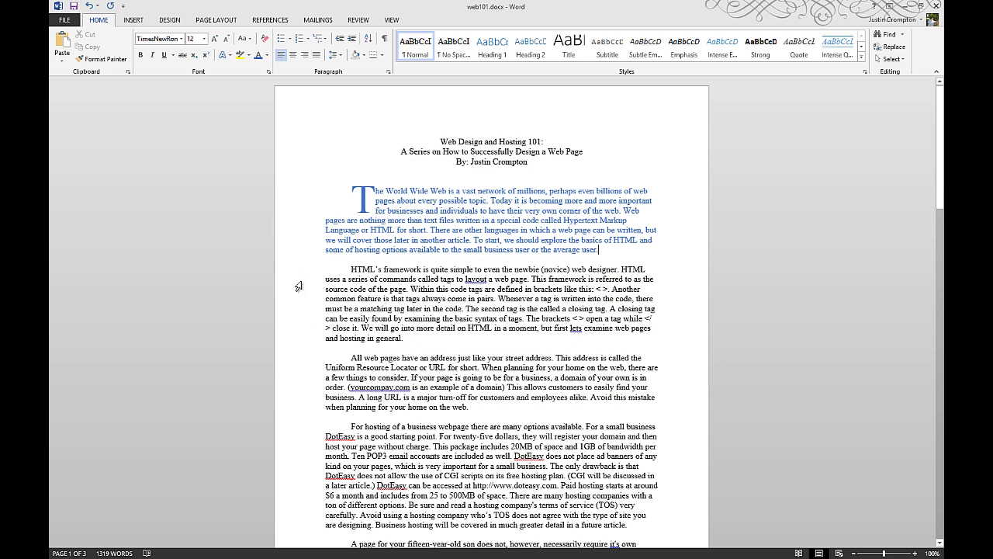
- Change the font of the second body paragraph, beginning "HTML's framework", to Bell MT
{"action": "left_click_drag", "start_coordinate": [349, 269], "coordinate": [408, 339]}
{"action": "left_click_drag", "start_coordinate": [406, 338], "coordinate": [405, 338]}
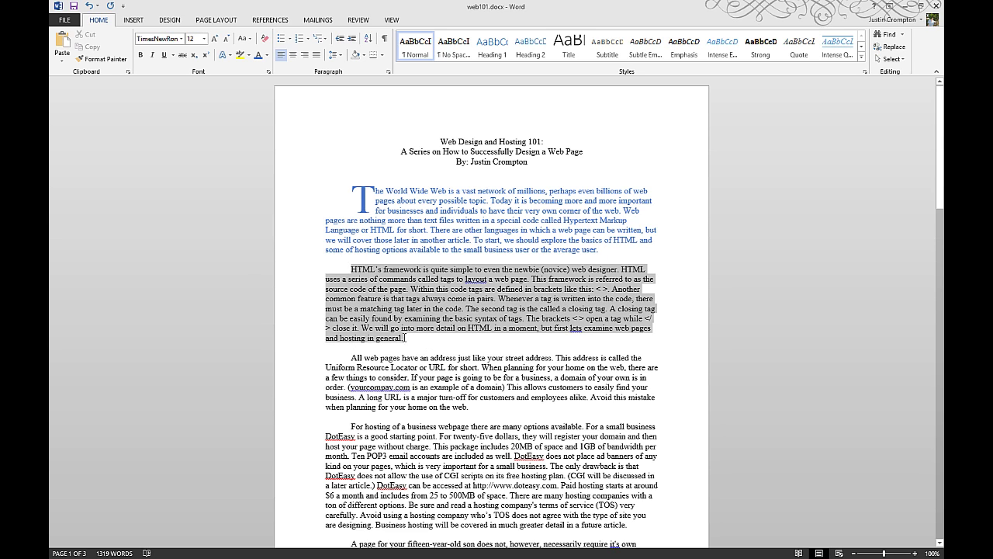
{"action": "left_click", "coordinate": [163, 39]}
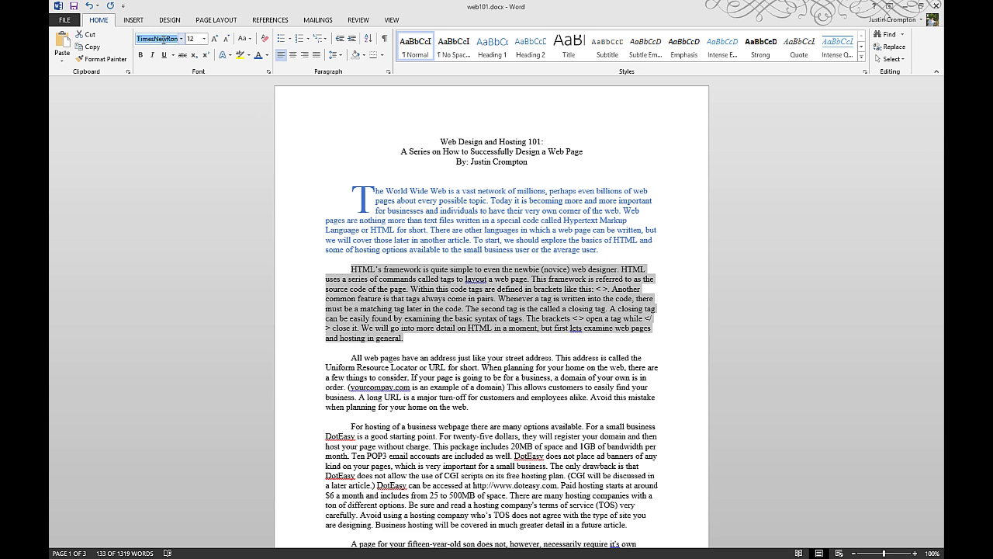
{"action": "type", "text": "ca"}
{"action": "left_click", "coordinate": [181, 43]}
{"action": "left_click", "coordinate": [181, 44]}
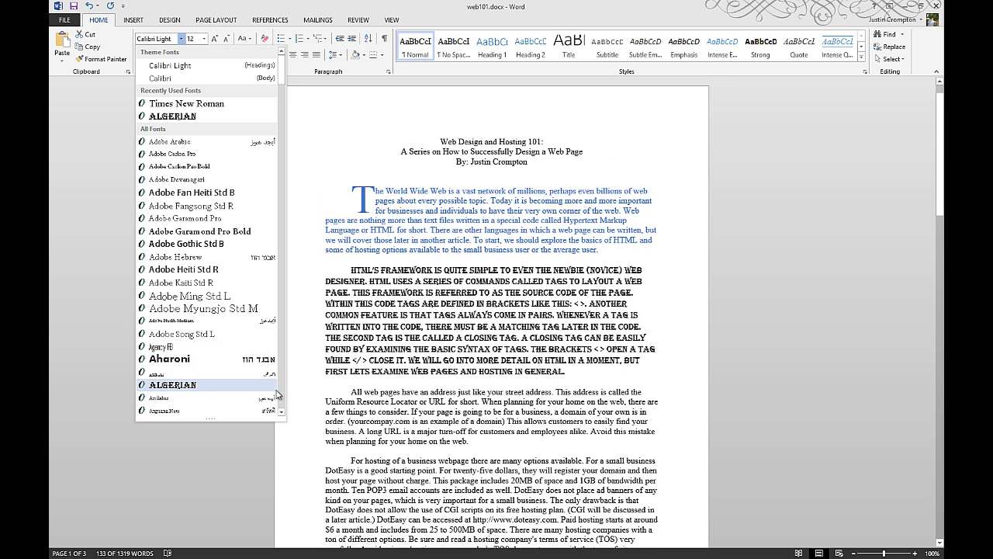
{"action": "scroll", "coordinate": [224, 362], "scroll_direction": "down", "scroll_amount": 9}
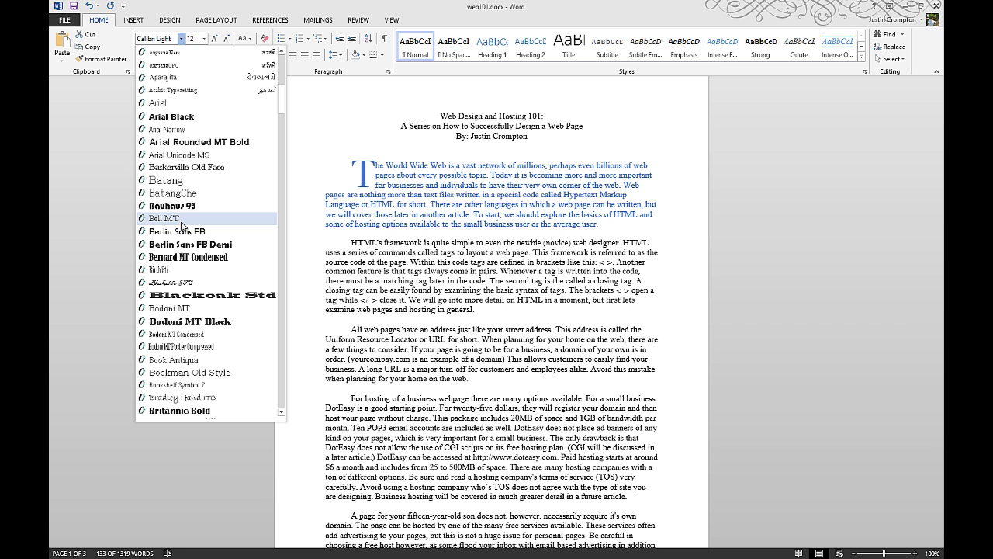
{"action": "left_click", "coordinate": [181, 223]}
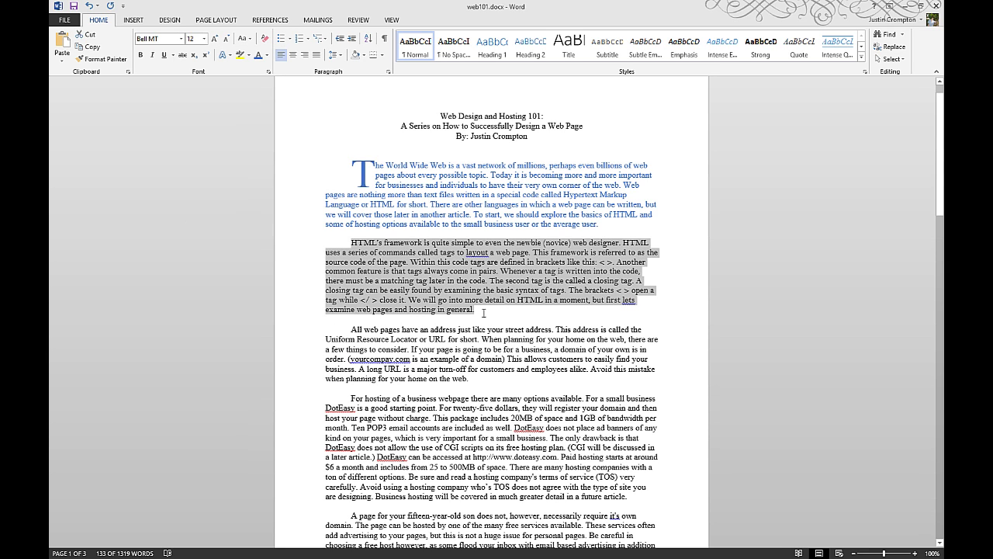
{"action": "left_click", "coordinate": [484, 313]}
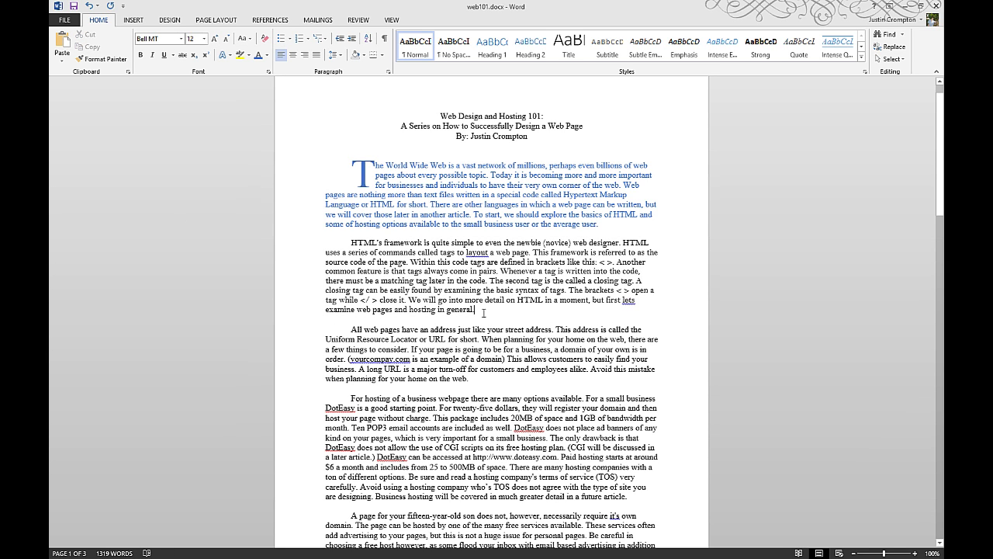
- Try automatic text color and Clear All Formatting on the first body paragraph's text, undoing each change
{"action": "left_click_drag", "start_coordinate": [484, 312], "coordinate": [378, 167]}
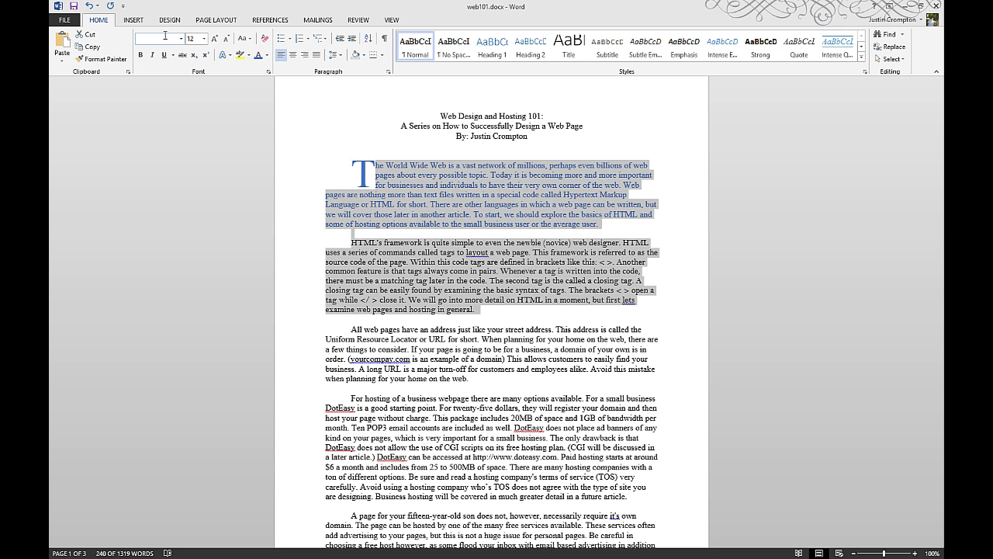
{"action": "left_click", "coordinate": [497, 308]}
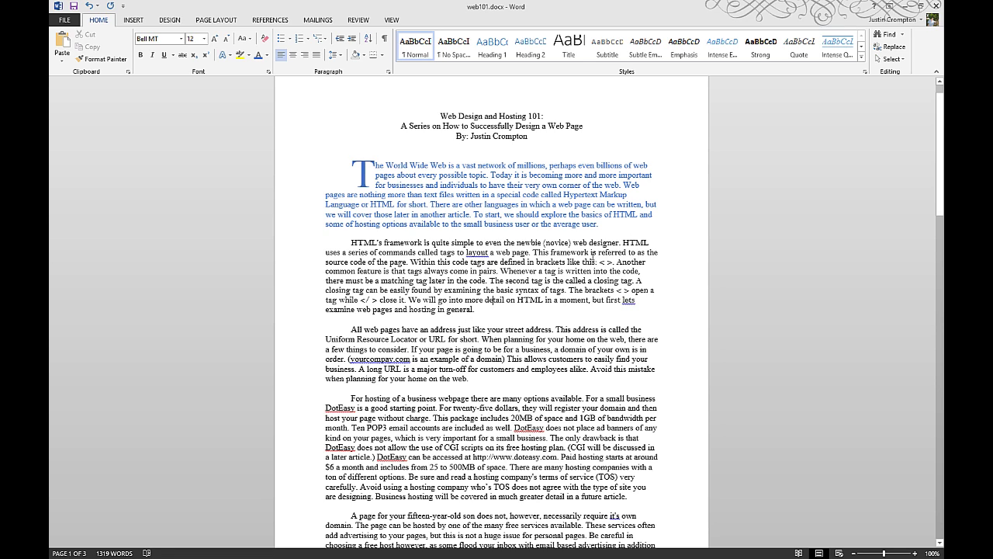
{"action": "left_click_drag", "start_coordinate": [598, 226], "coordinate": [380, 163]}
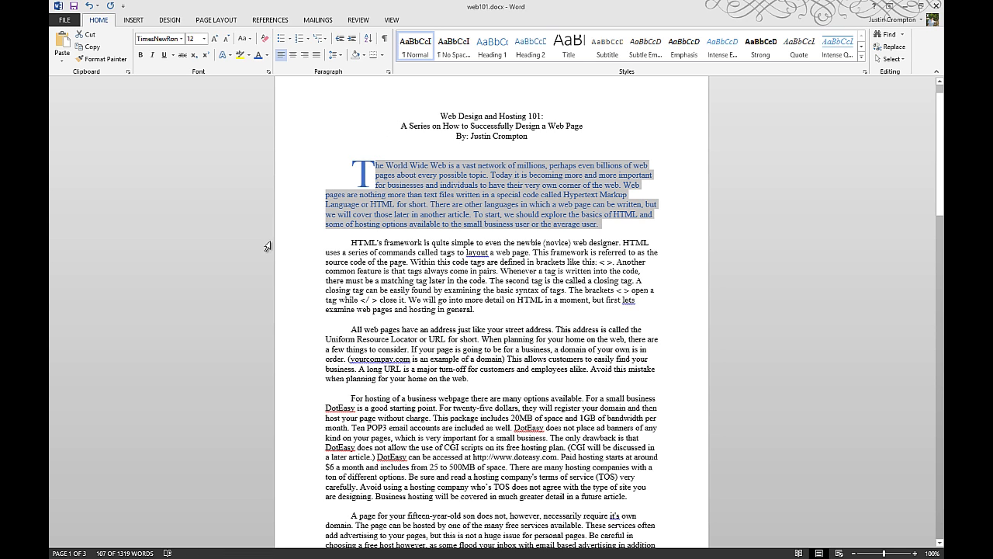
{"action": "left_click", "coordinate": [266, 56]}
{"action": "left_click", "coordinate": [265, 72]}
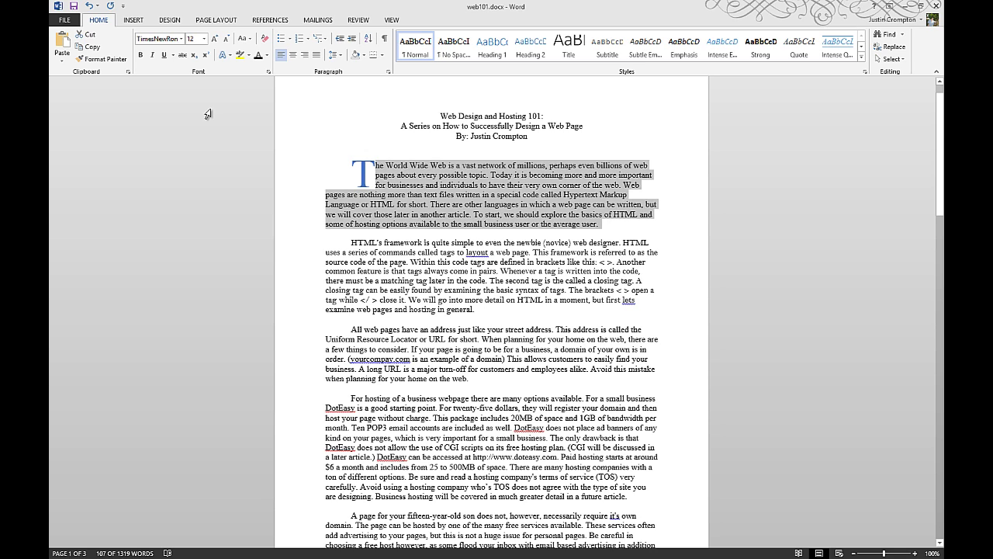
{"action": "key", "text": "ctrl+z"}
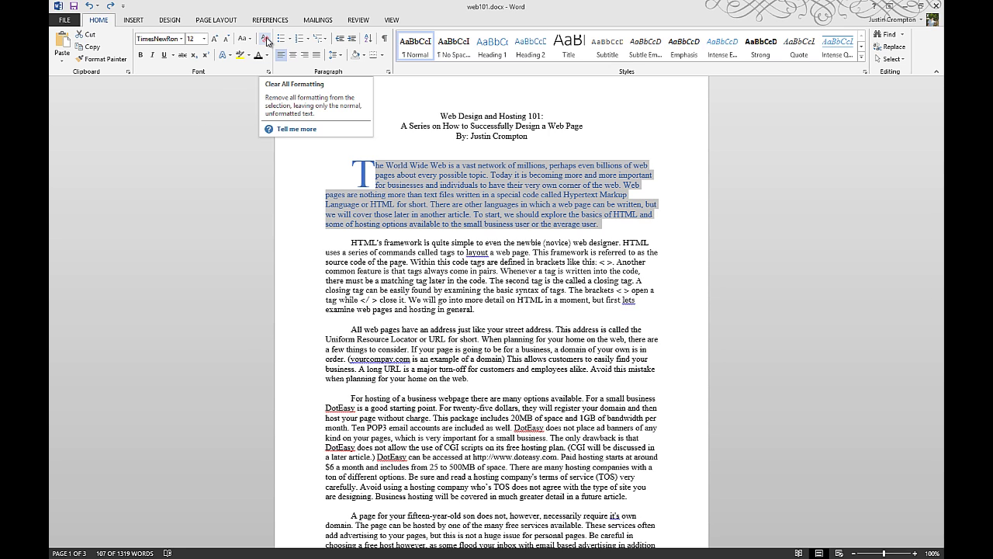
{"action": "left_click", "coordinate": [267, 41]}
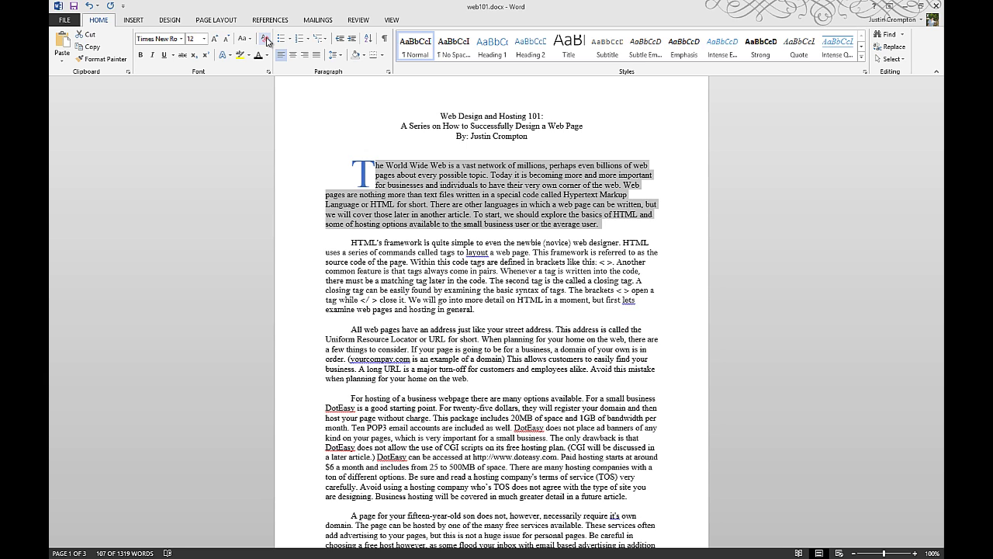
{"action": "key", "text": "ctrl+z"}
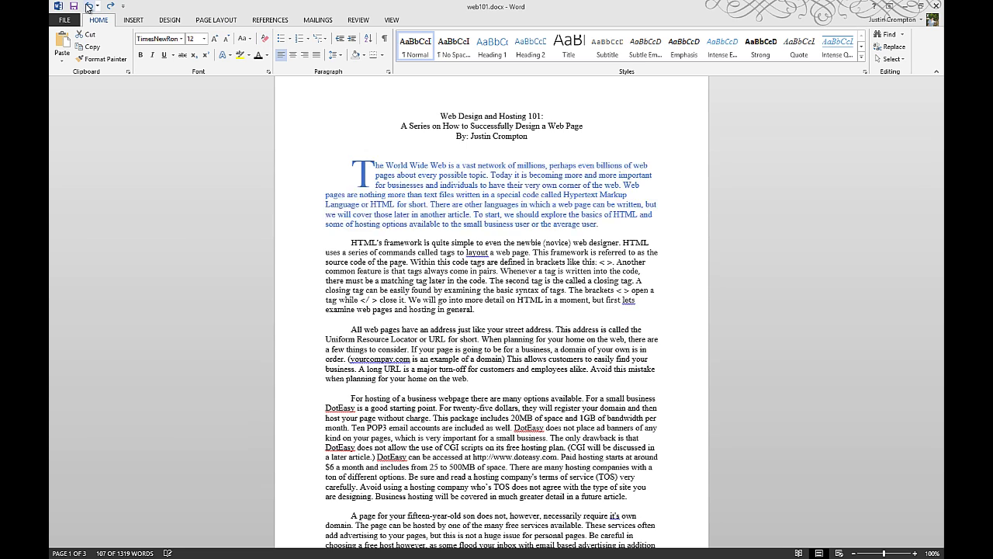
- Set the first body paragraph's text, without the drop cap, to size 25 and the Arial font
{"action": "left_click", "coordinate": [196, 39]}
{"action": "type", "text": "25"}
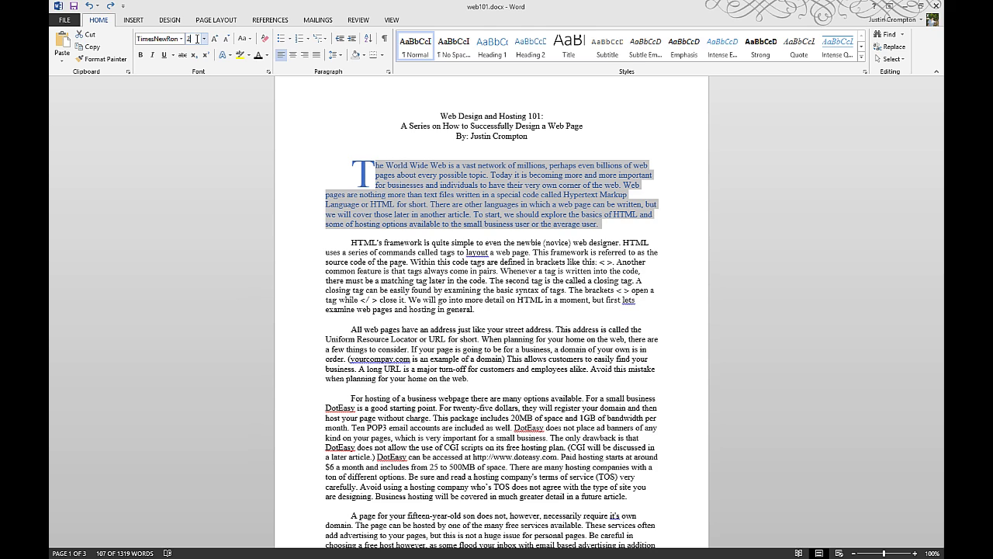
{"action": "key", "text": "Return"}
{"action": "left_click", "coordinate": [166, 40]}
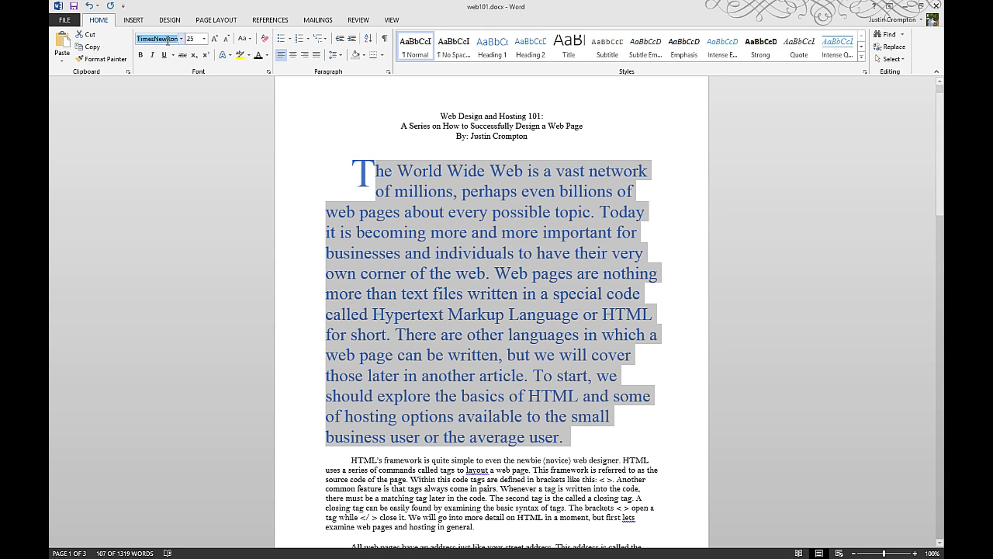
{"action": "type", "text": "ar"}
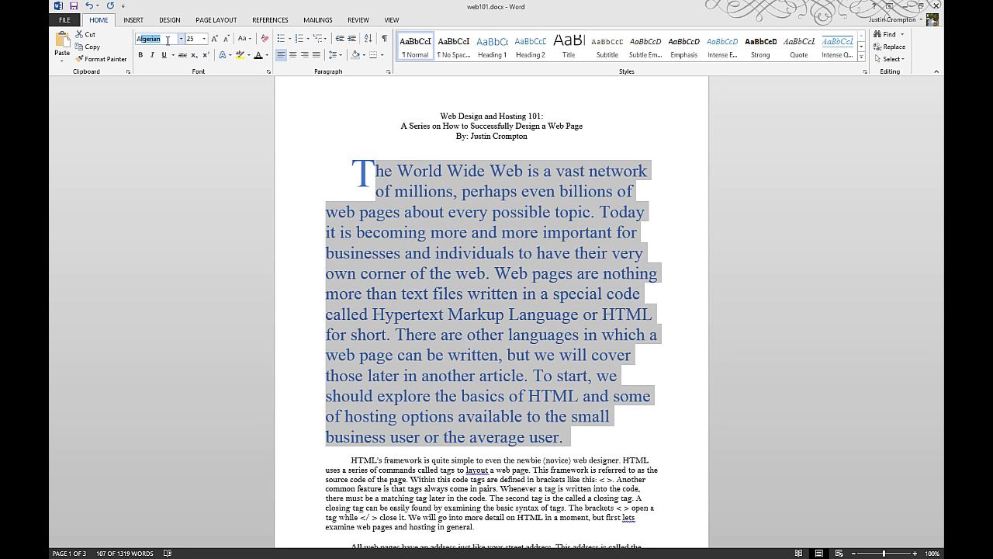
{"action": "type", "text": "ial"}
{"action": "key", "text": "Return"}
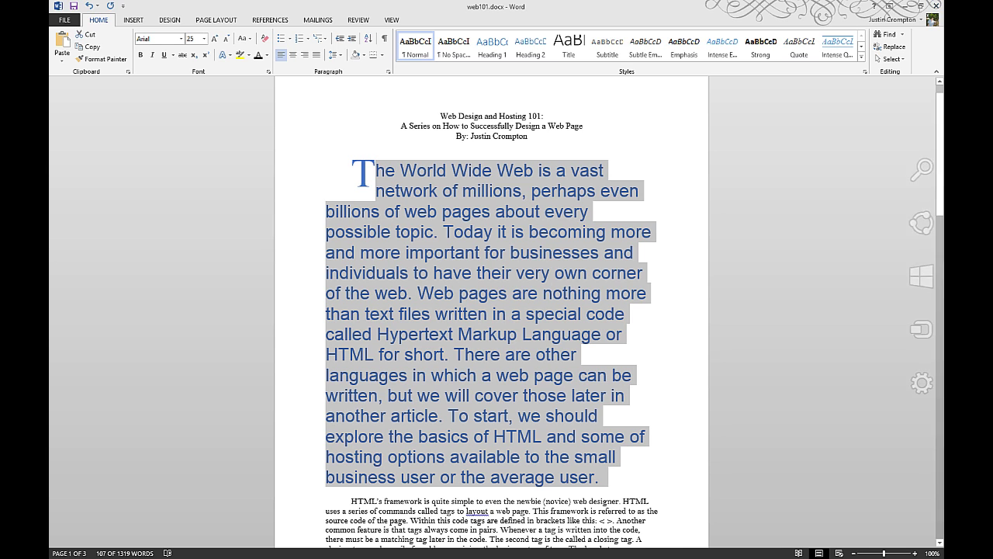
- Clear all formatting from the first paragraph's text and its drop cap "T", and undo both clearings
{"action": "left_click", "coordinate": [265, 41]}
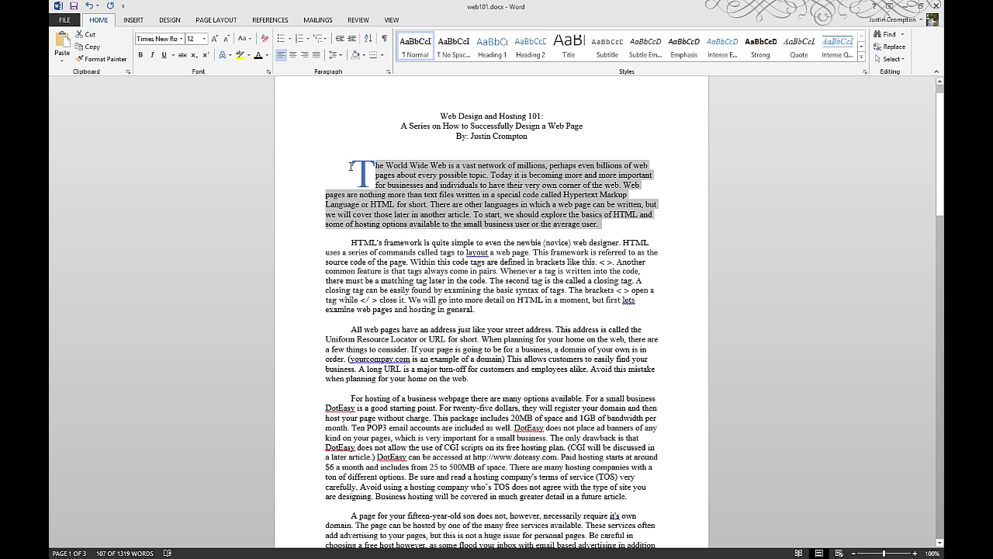
{"action": "left_click", "coordinate": [350, 166]}
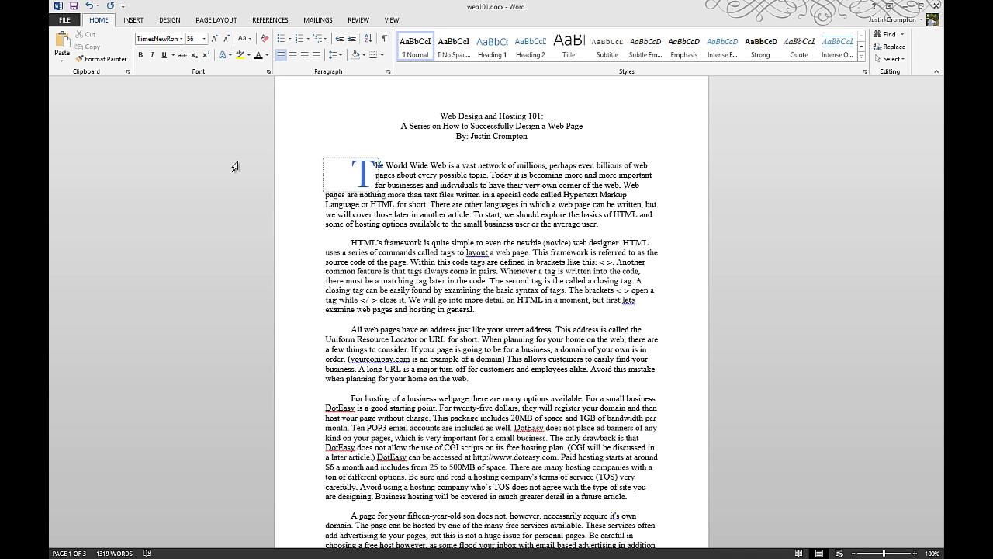
{"action": "left_click", "coordinate": [108, 6]}
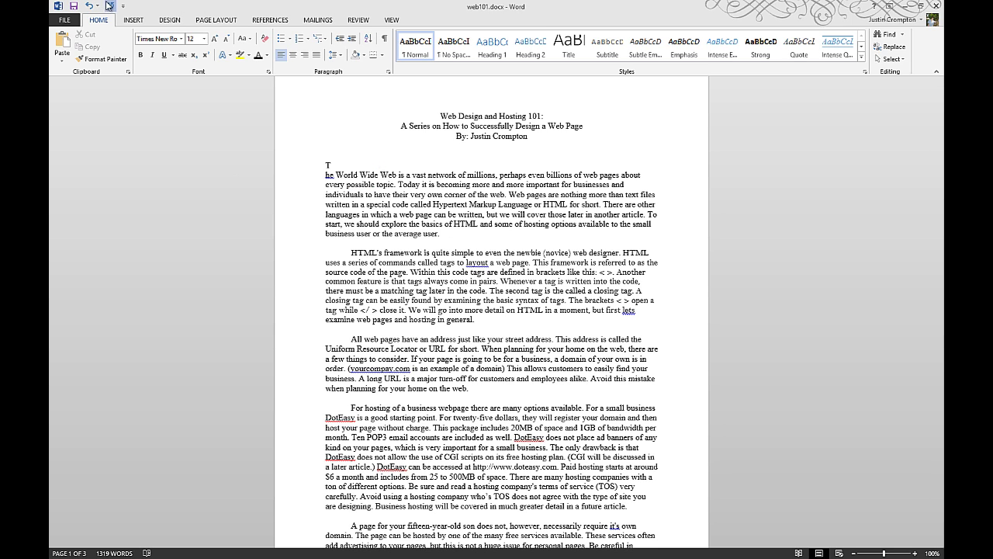
{"action": "left_click", "coordinate": [89, 7]}
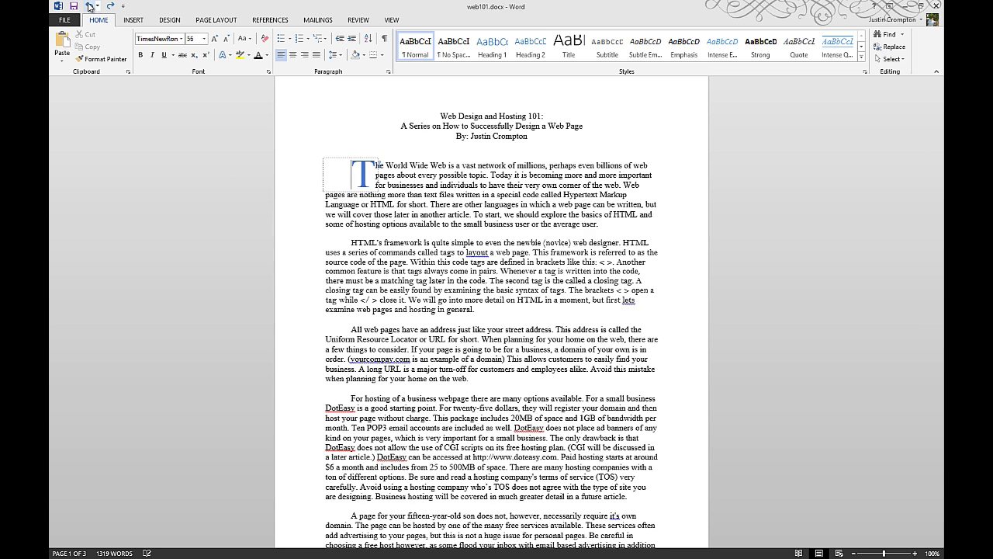
{"action": "left_click", "coordinate": [90, 6]}
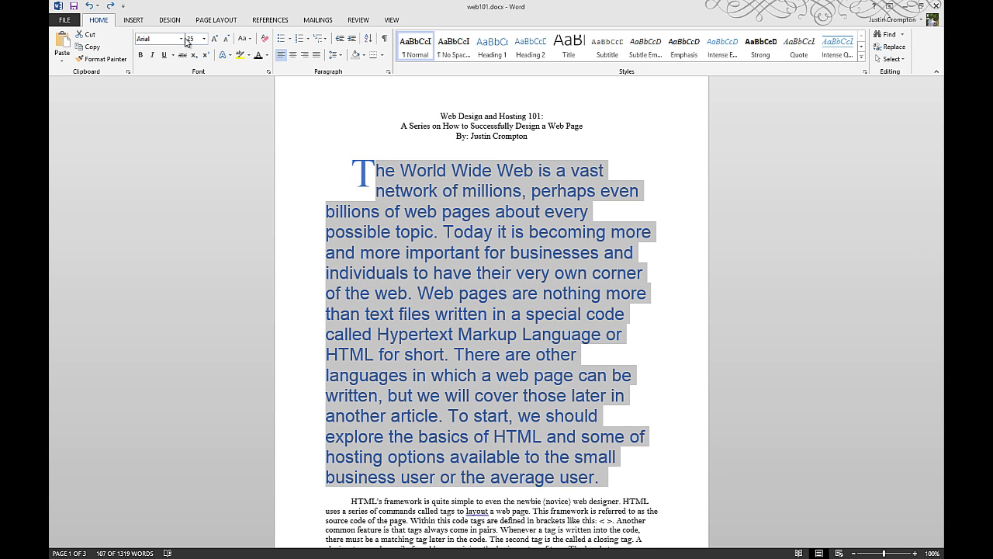
- Bold and underline the first body paragraph's text, and clear all of its formatting
{"action": "left_click", "coordinate": [141, 55]}
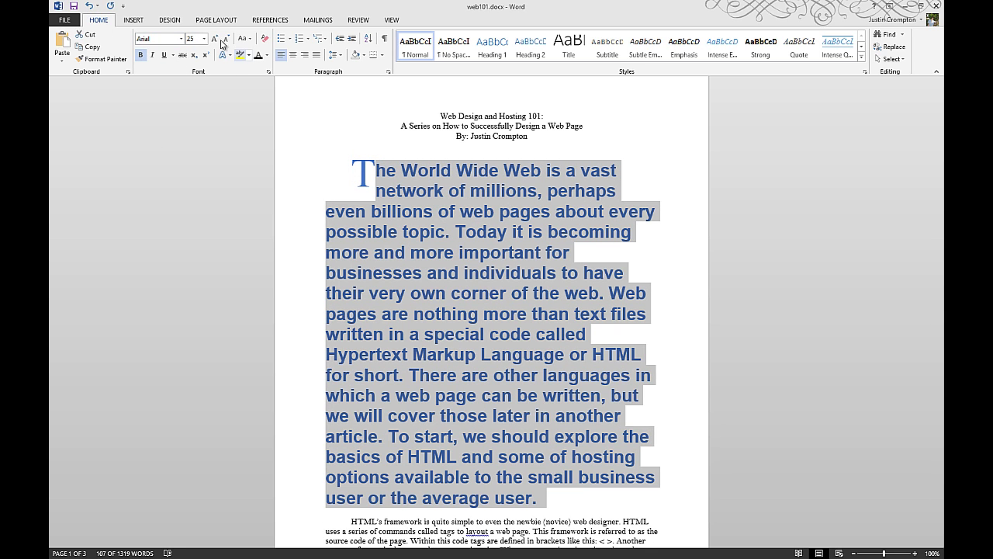
{"action": "left_click", "coordinate": [164, 56]}
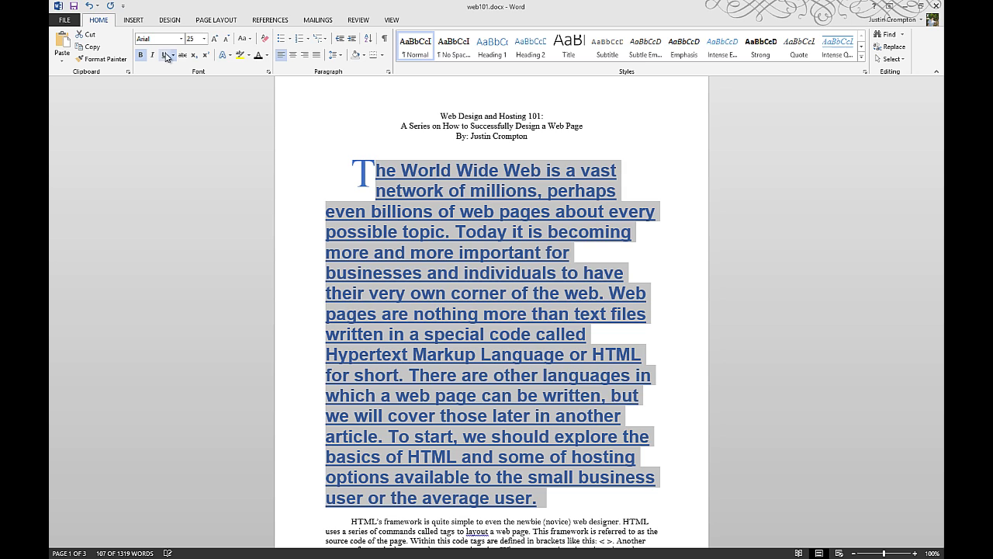
{"action": "left_click", "coordinate": [266, 40]}
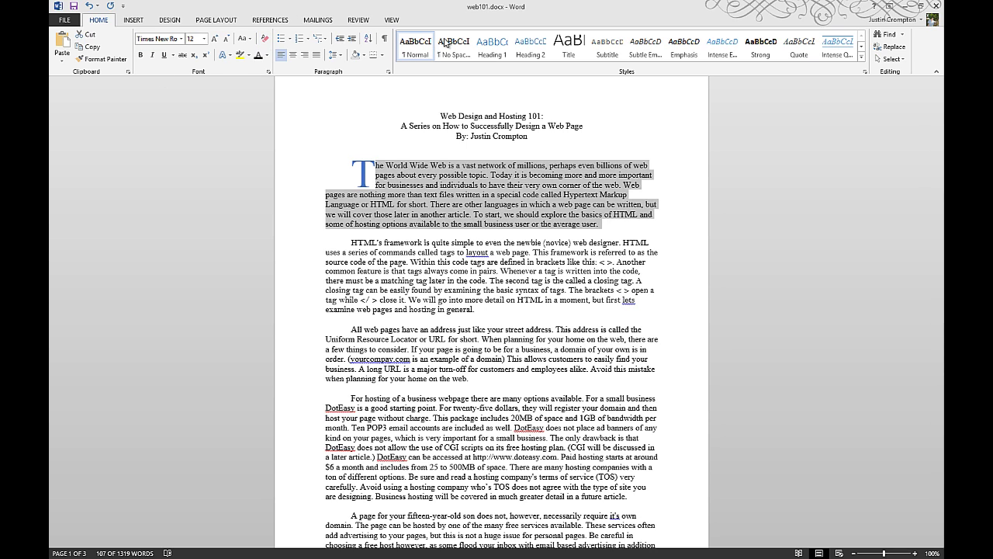
- Apply the Title style to the line "Web Design and Hosting 101:" and center it
{"action": "left_click", "coordinate": [549, 115]}
{"action": "left_click_drag", "start_coordinate": [545, 115], "coordinate": [439, 116]}
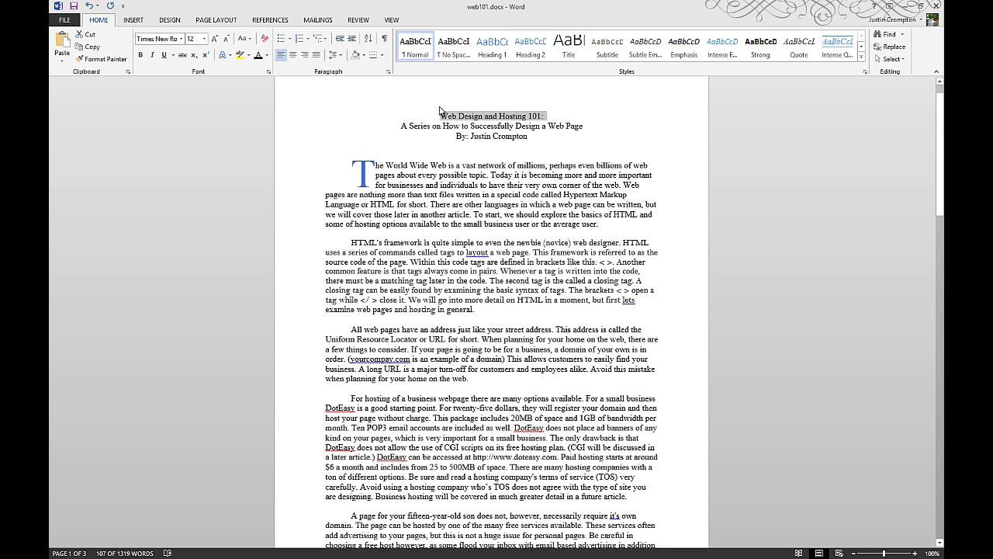
{"action": "left_click", "coordinate": [573, 53]}
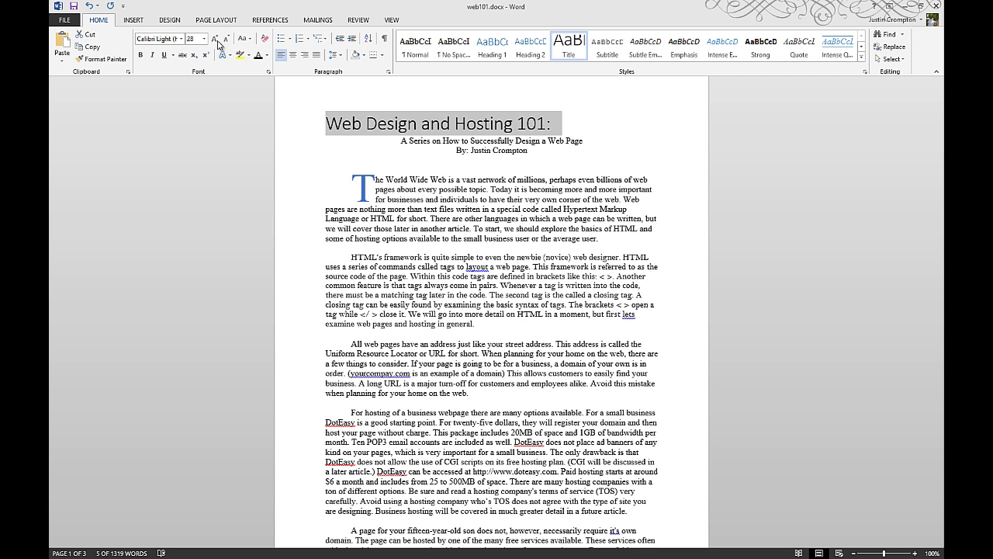
{"action": "left_click", "coordinate": [293, 55]}
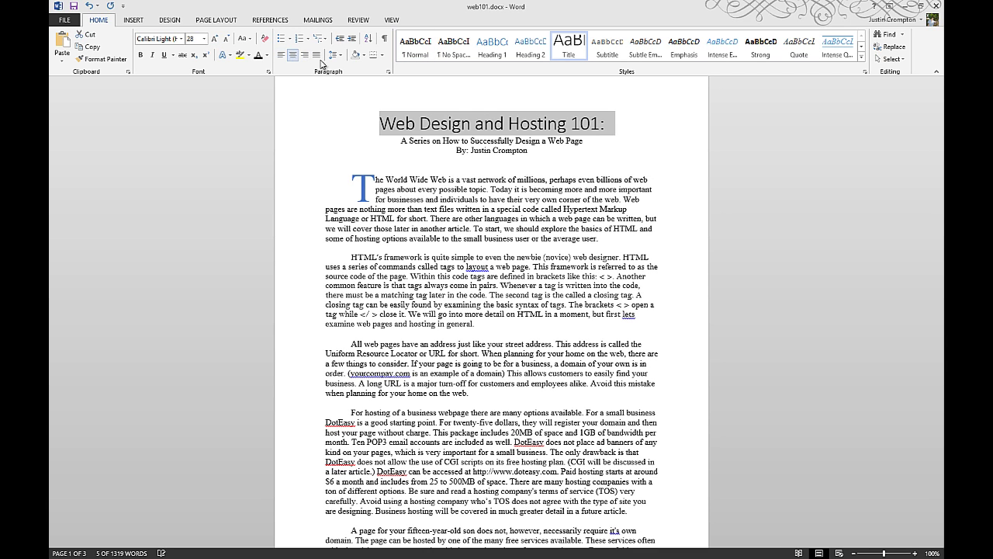
{"action": "left_click", "coordinate": [618, 129]}
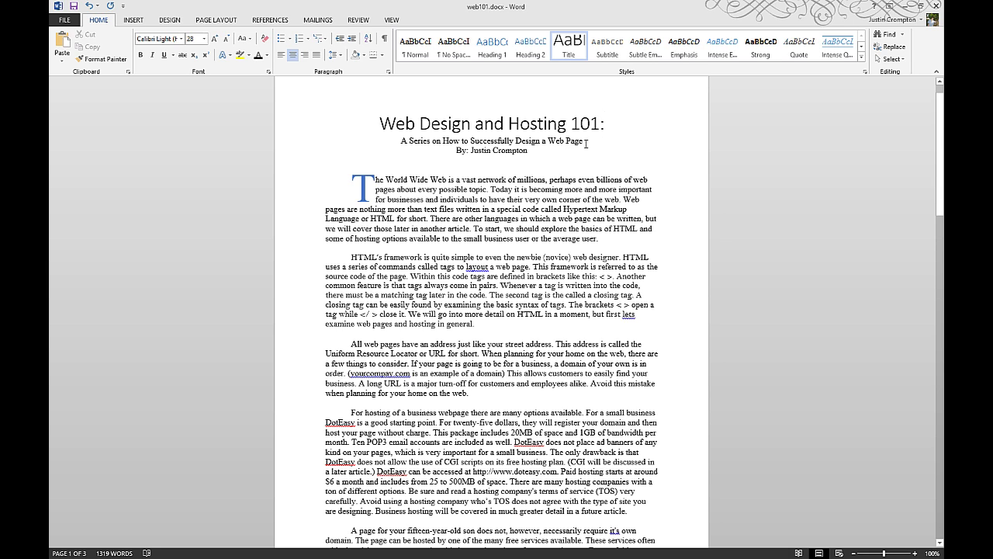
- Apply the Heading 1 style to the line "A Series on How to Successfully Design a Web Page" and center it
{"action": "left_click_drag", "start_coordinate": [586, 142], "coordinate": [399, 142]}
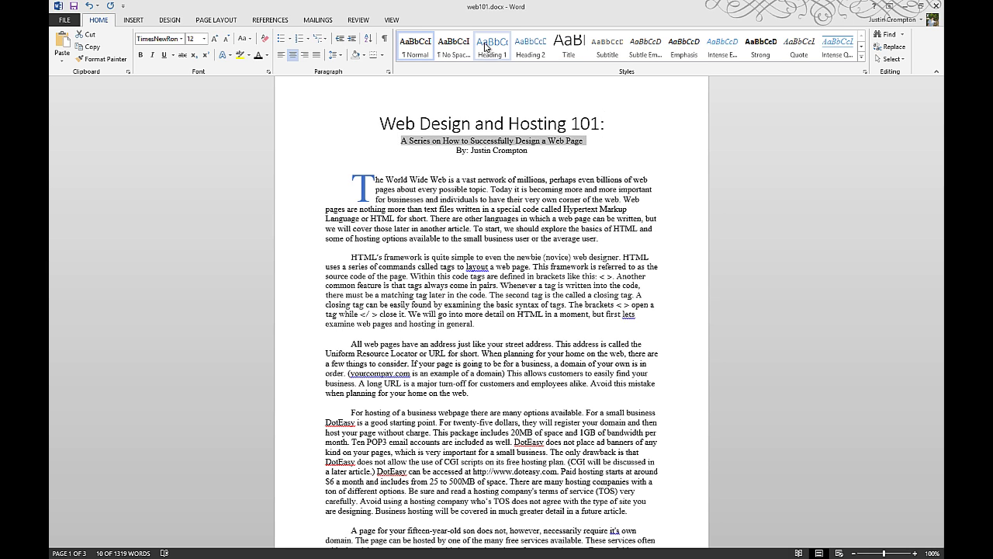
{"action": "left_click", "coordinate": [482, 46]}
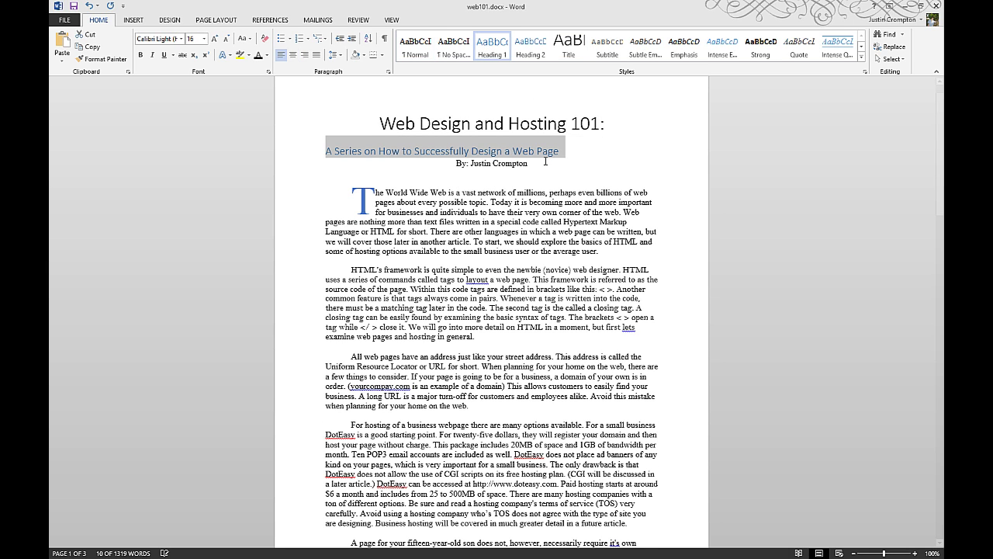
{"action": "left_click", "coordinate": [292, 54]}
{"action": "left_click", "coordinate": [534, 165]}
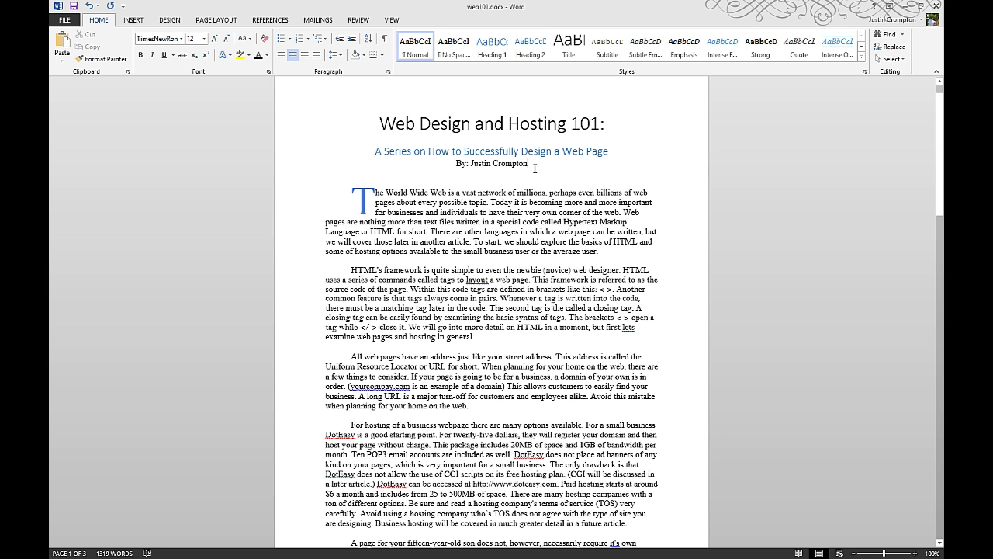
- Display the document's heading outline for navigation and open the full list of styles
{"action": "key", "text": "ctrl+f"}
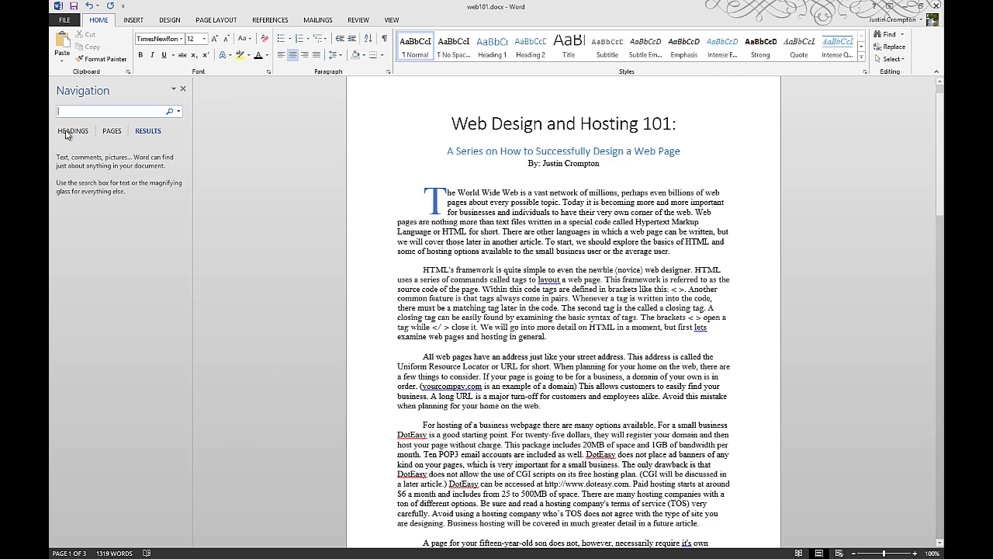
{"action": "left_click", "coordinate": [74, 133]}
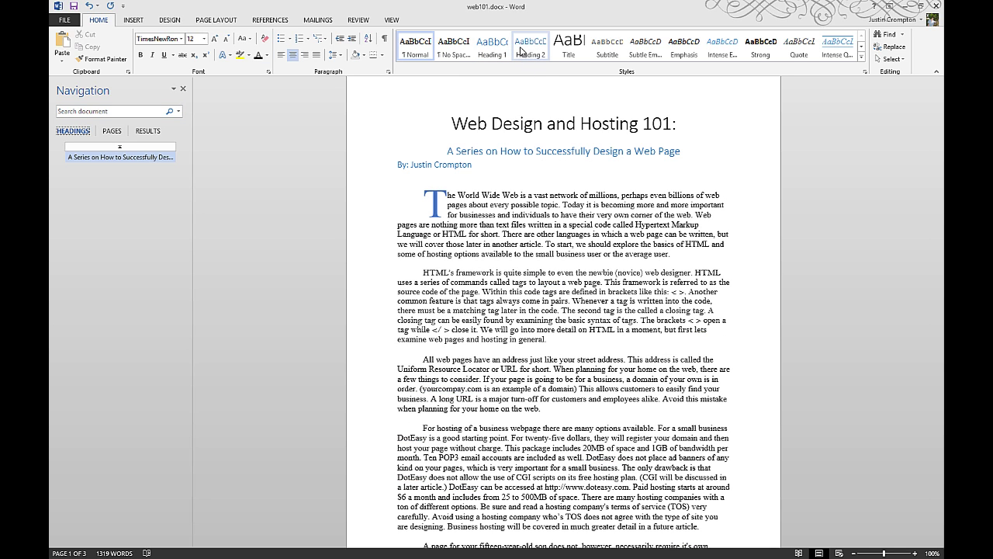
{"action": "left_click", "coordinate": [865, 72]}
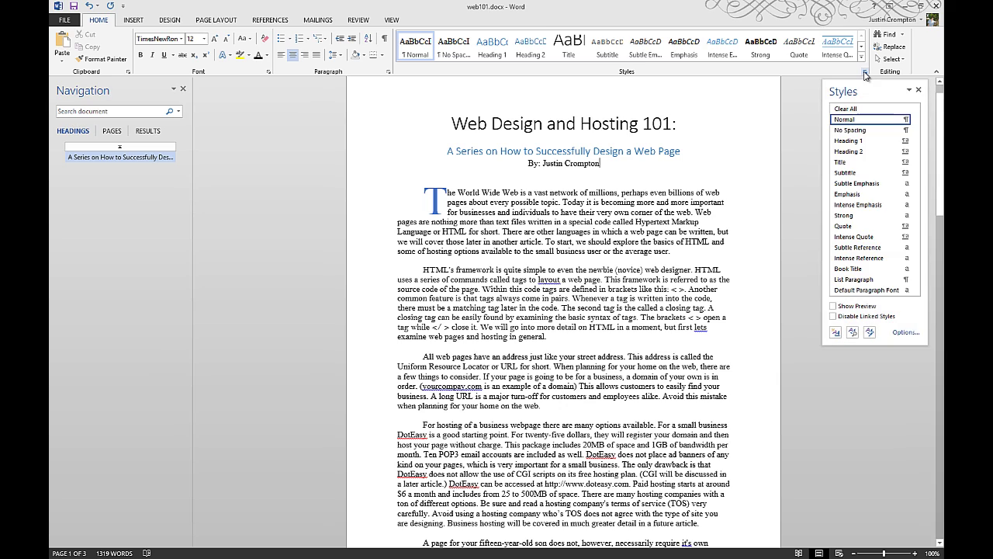
- Look through the Manage Styles list in its recommended sort order, preview Heading 2, and leave without changes
{"action": "left_click", "coordinate": [868, 331]}
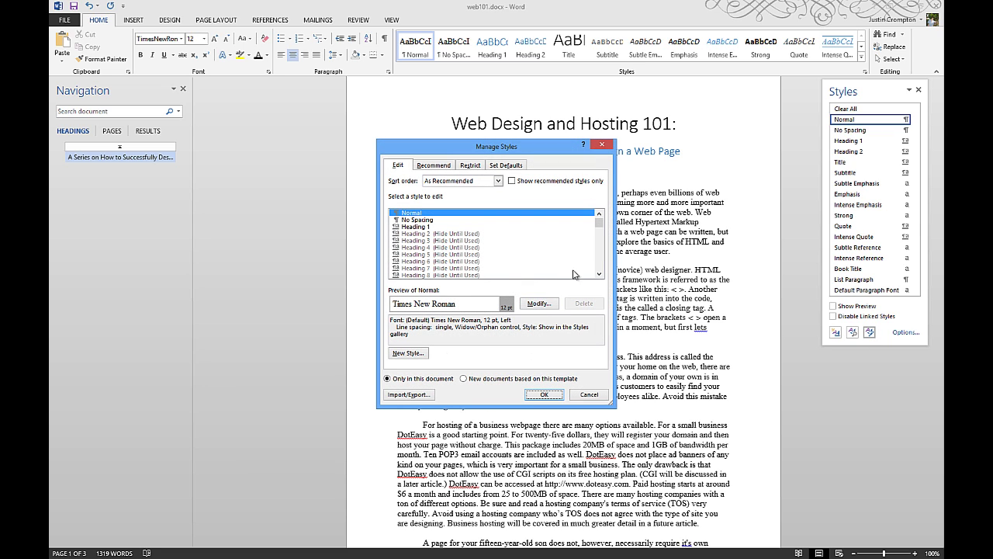
{"action": "left_click", "coordinate": [600, 274]}
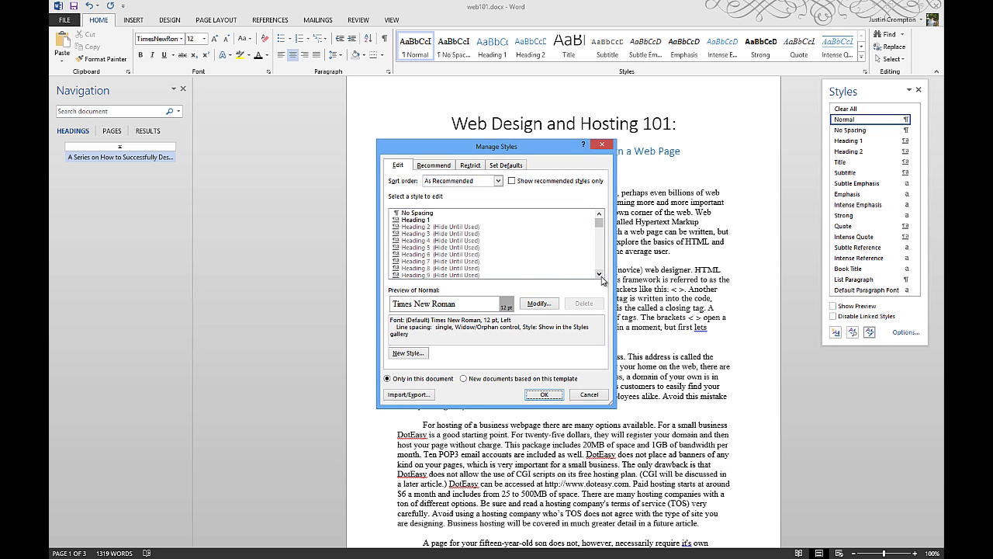
{"action": "left_click", "coordinate": [599, 274]}
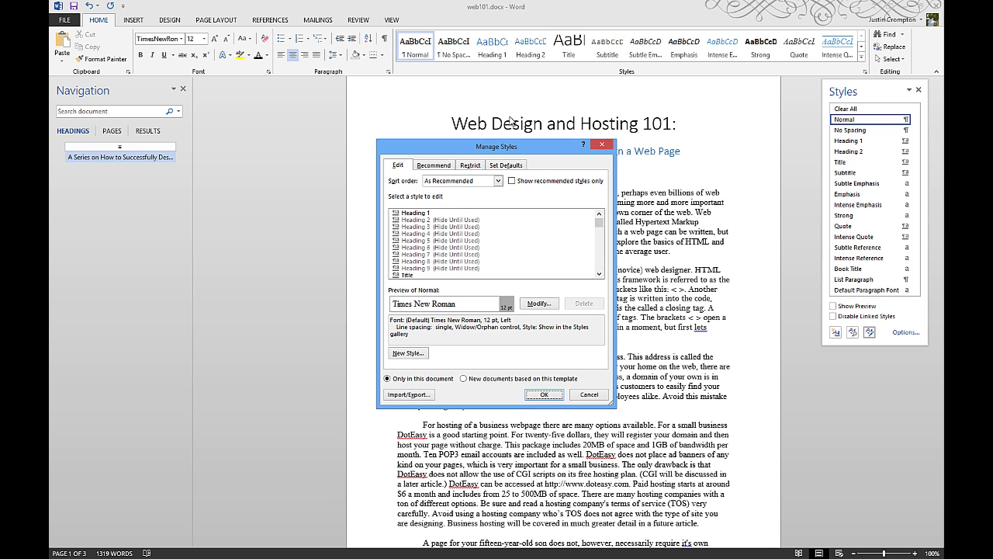
{"action": "left_click", "coordinate": [499, 181]}
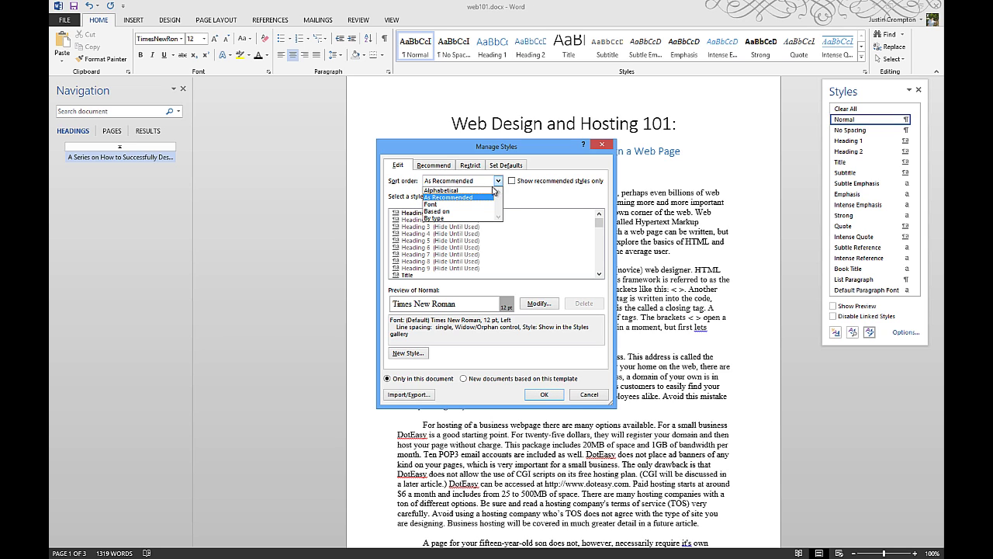
{"action": "left_click", "coordinate": [521, 198]}
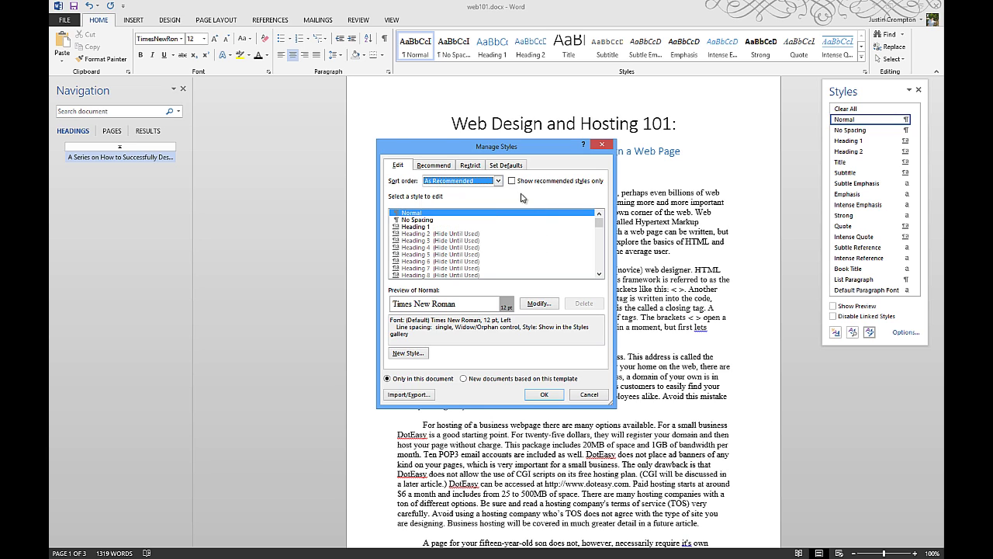
{"action": "left_click", "coordinate": [453, 234]}
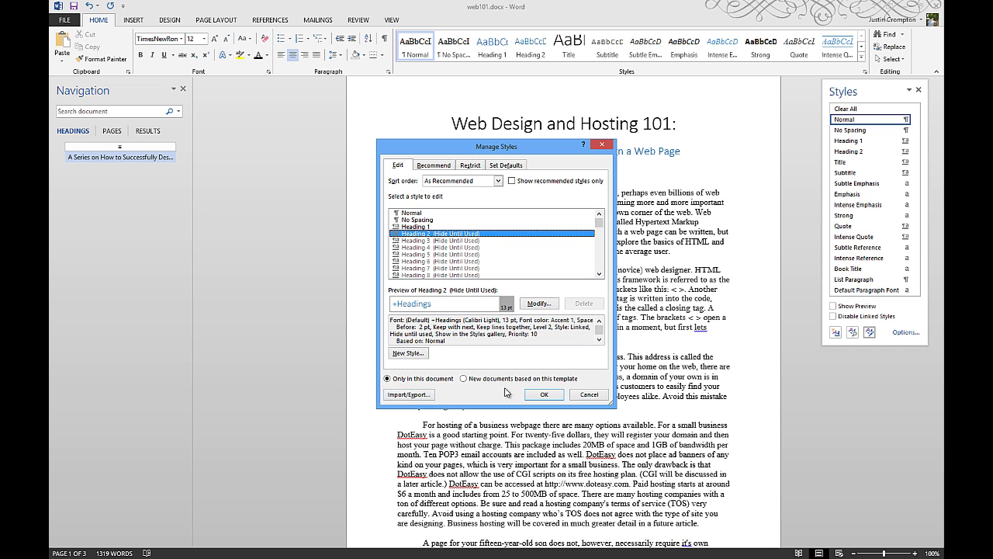
{"action": "left_click", "coordinate": [591, 395]}
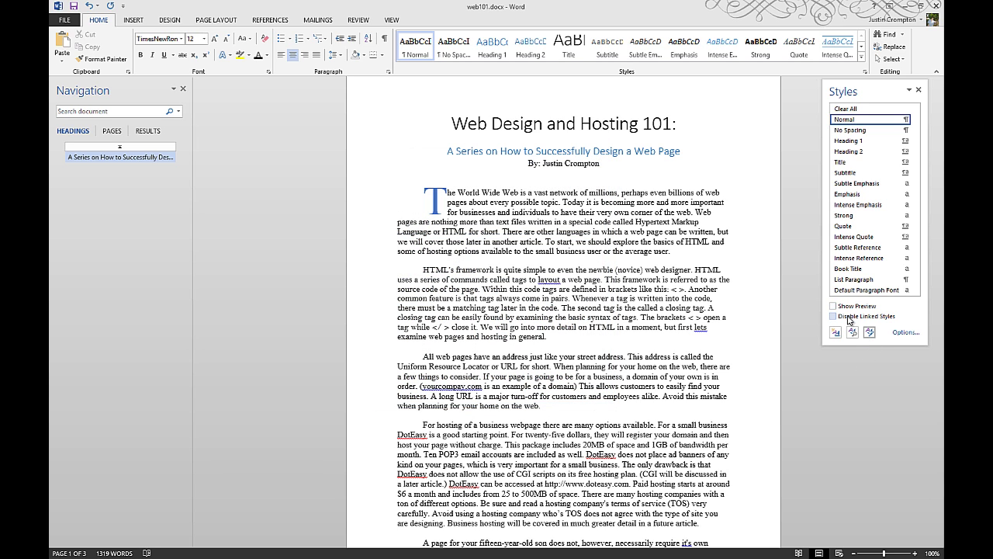
- Set the style pane options to show all styles, for this document only
{"action": "left_click", "coordinate": [905, 333]}
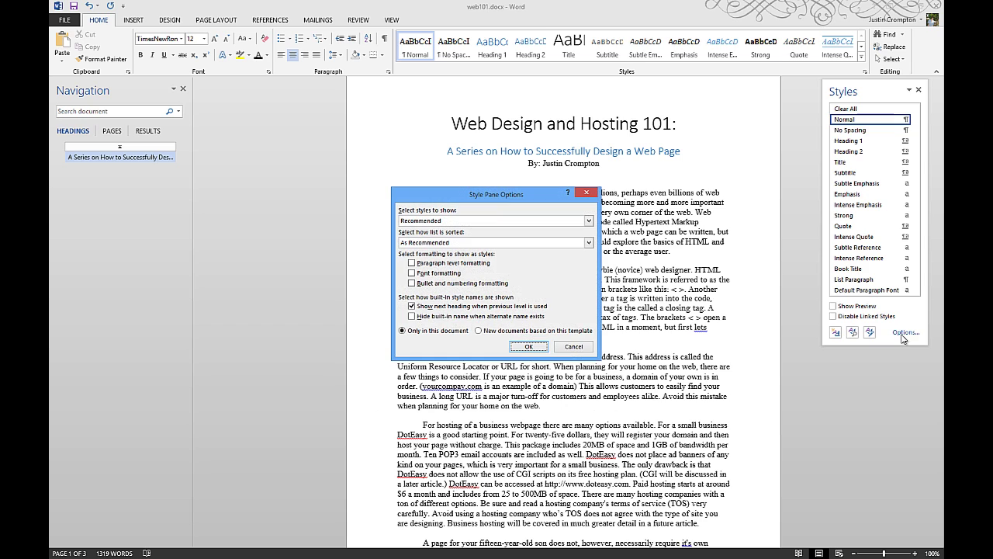
{"action": "left_click", "coordinate": [589, 222]}
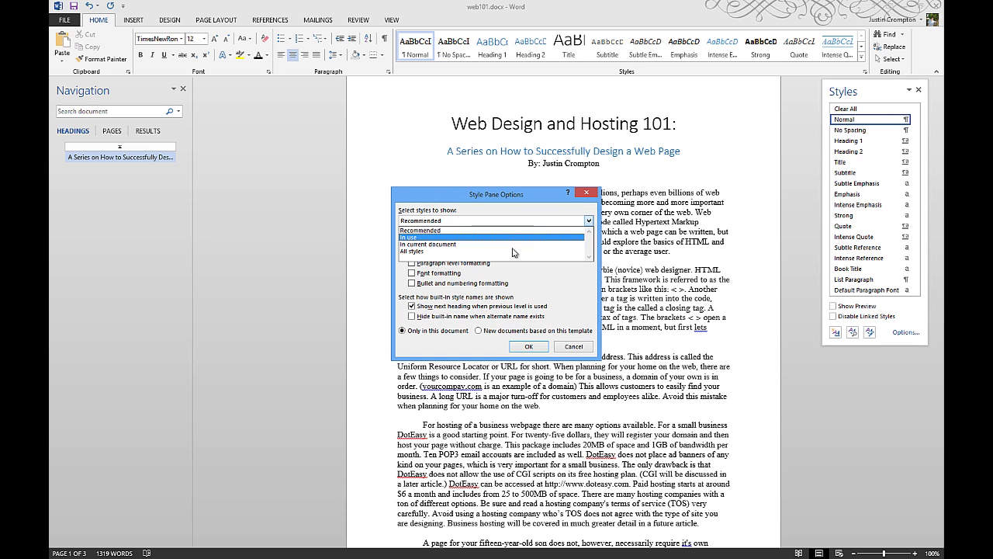
{"action": "left_click", "coordinate": [514, 251]}
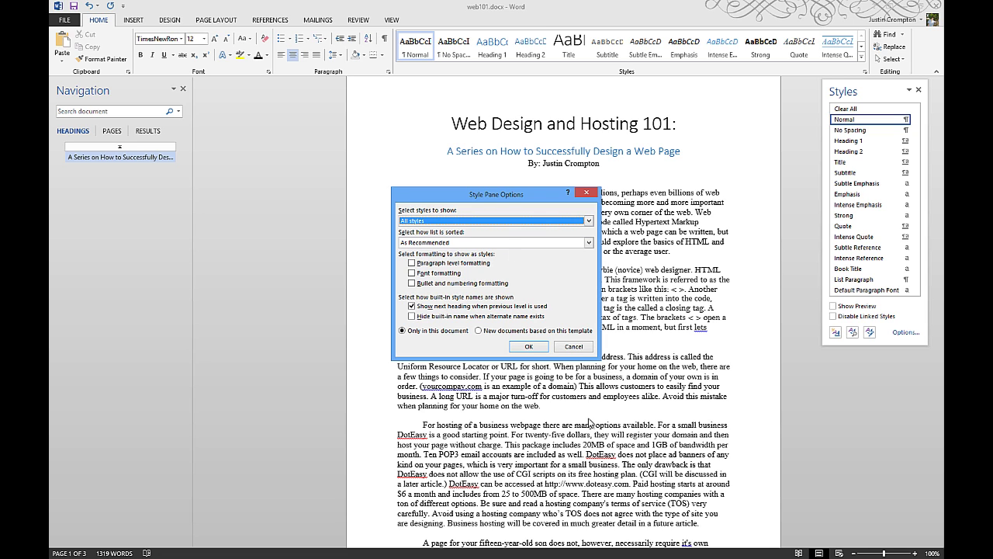
{"action": "left_click", "coordinate": [522, 347]}
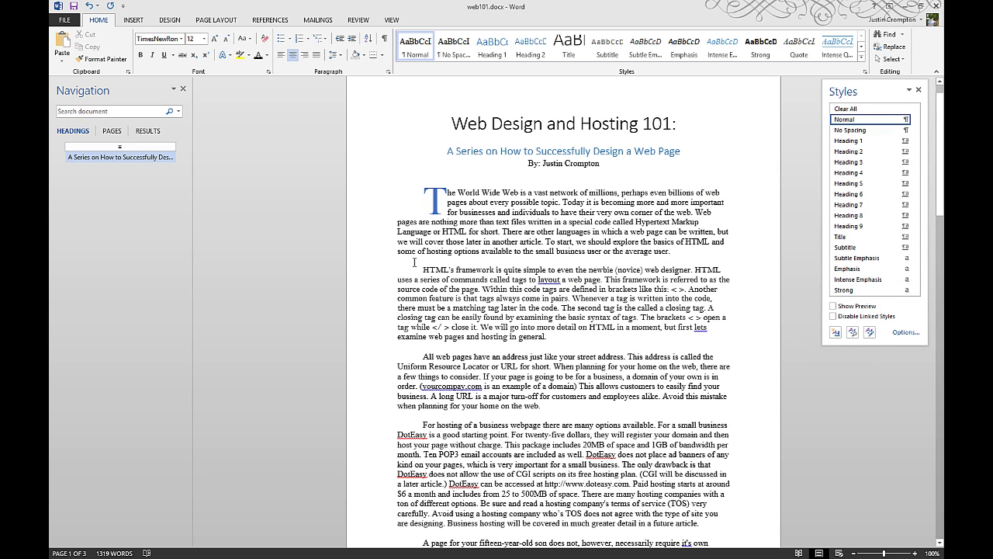
- Try the Heading 3 style on the opening words "HTML's framework" of the second body paragraph, undo it, and close the styles list
{"action": "left_click_drag", "start_coordinate": [423, 270], "coordinate": [486, 270]}
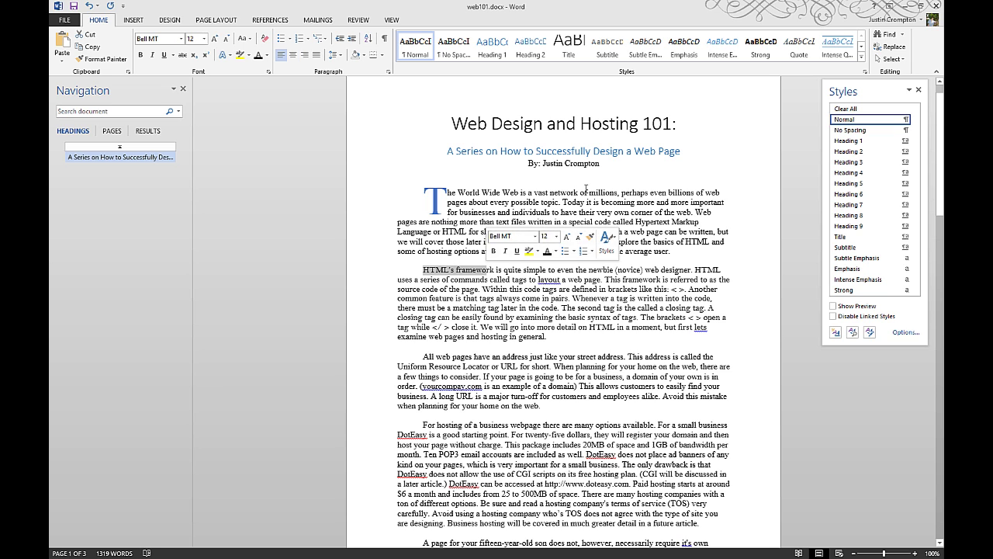
{"action": "left_click", "coordinate": [854, 162]}
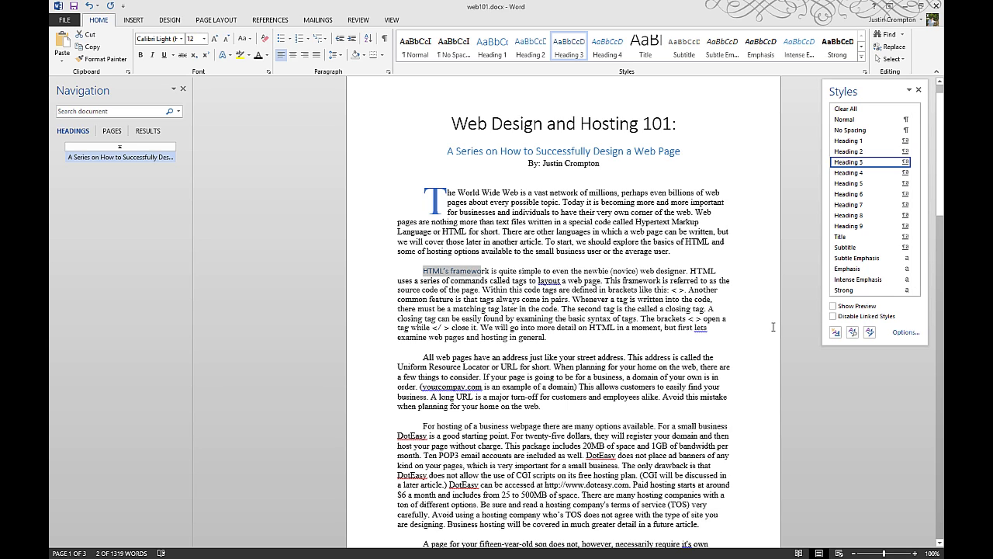
{"action": "left_click", "coordinate": [865, 71]}
{"action": "left_click", "coordinate": [866, 71]}
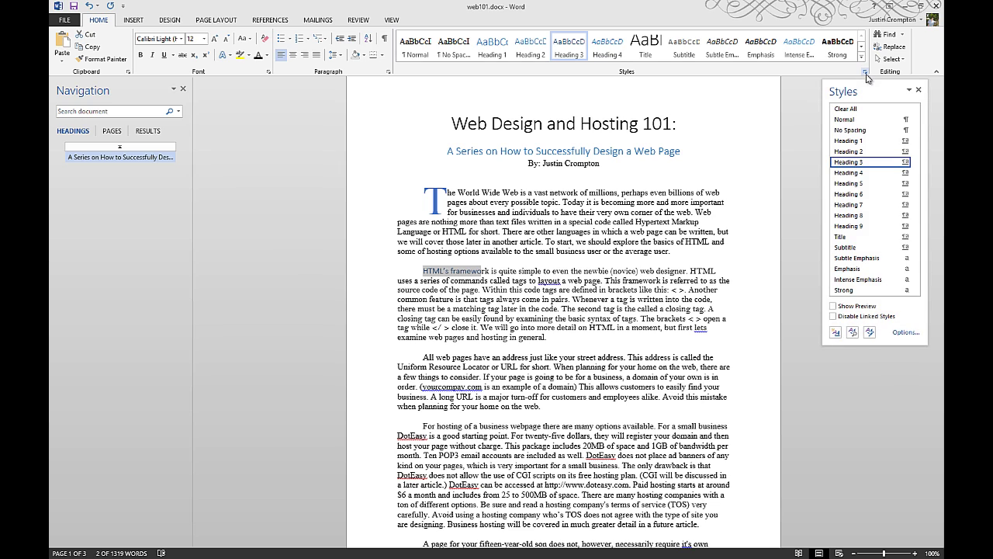
{"action": "left_click", "coordinate": [861, 57]}
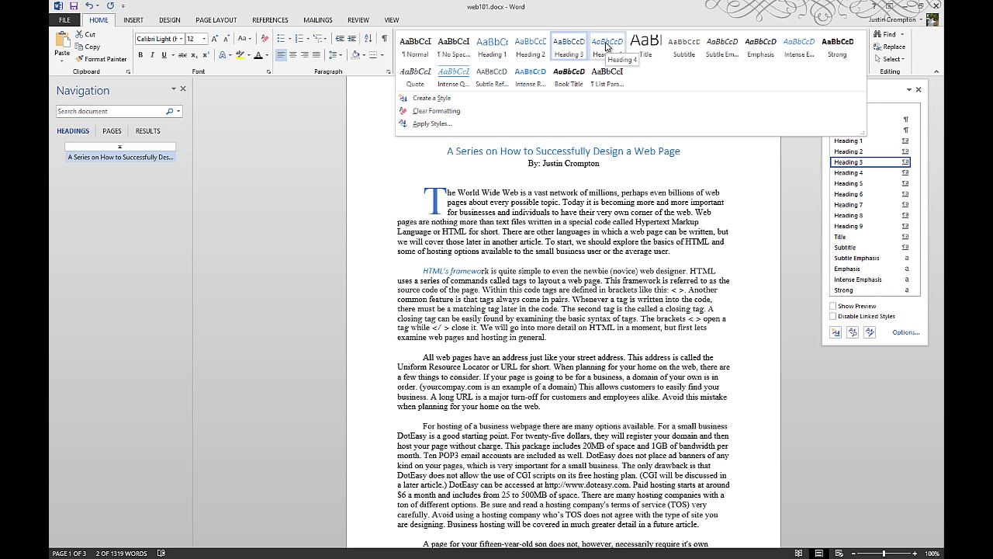
{"action": "left_click", "coordinate": [312, 255]}
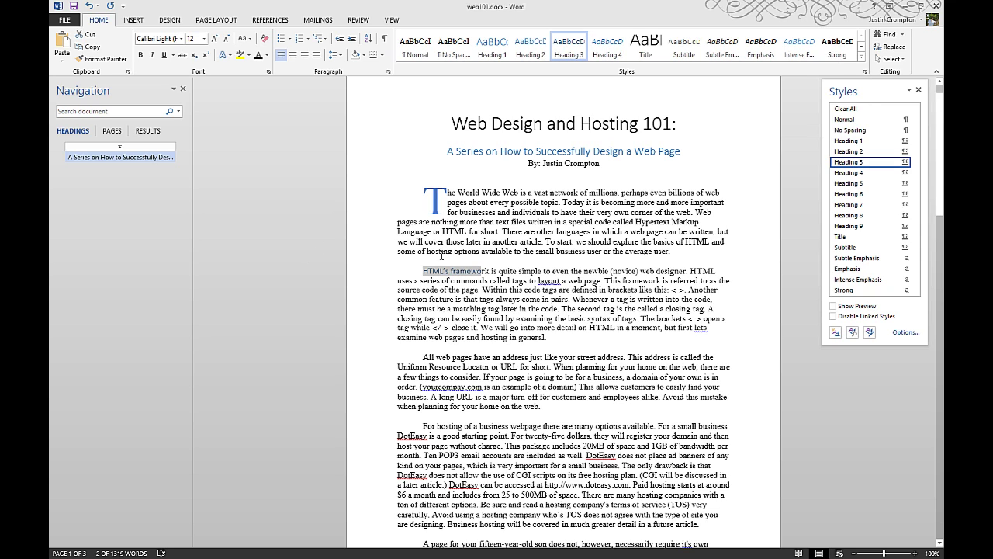
{"action": "left_click", "coordinate": [89, 6]}
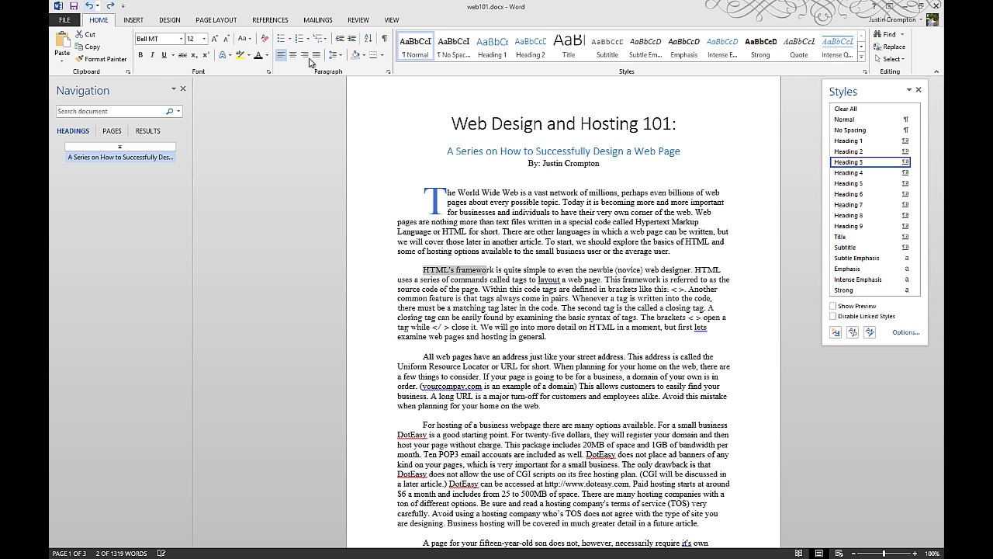
{"action": "left_click", "coordinate": [920, 90]}
- Format the HTML code sample, from <html> to </html>, as 20 pt italic text in the orange Accent 2 color
{"action": "scroll", "coordinate": [506, 356], "scroll_direction": "down", "scroll_amount": 2}
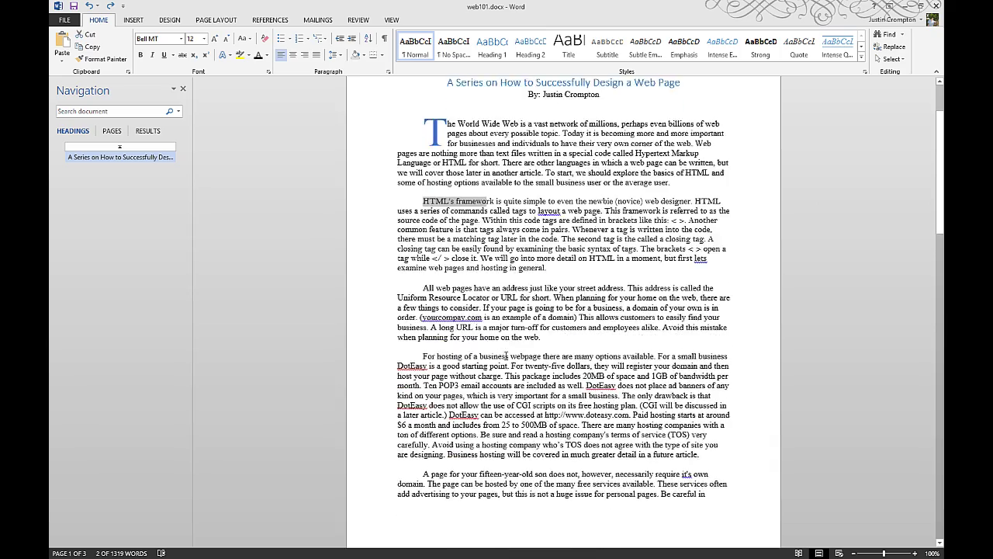
{"action": "scroll", "coordinate": [506, 355], "scroll_direction": "down", "scroll_amount": 14}
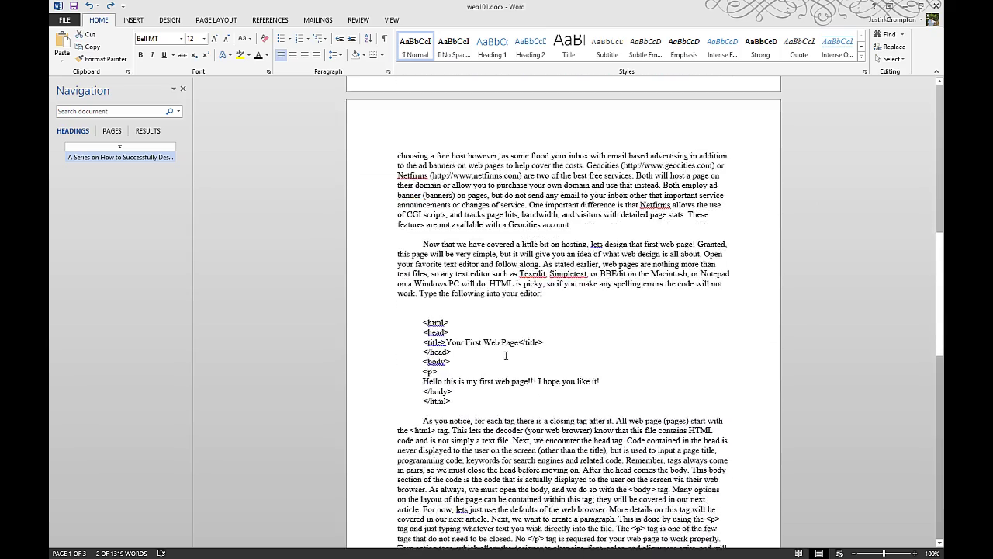
{"action": "left_click_drag", "start_coordinate": [422, 315], "coordinate": [468, 397]}
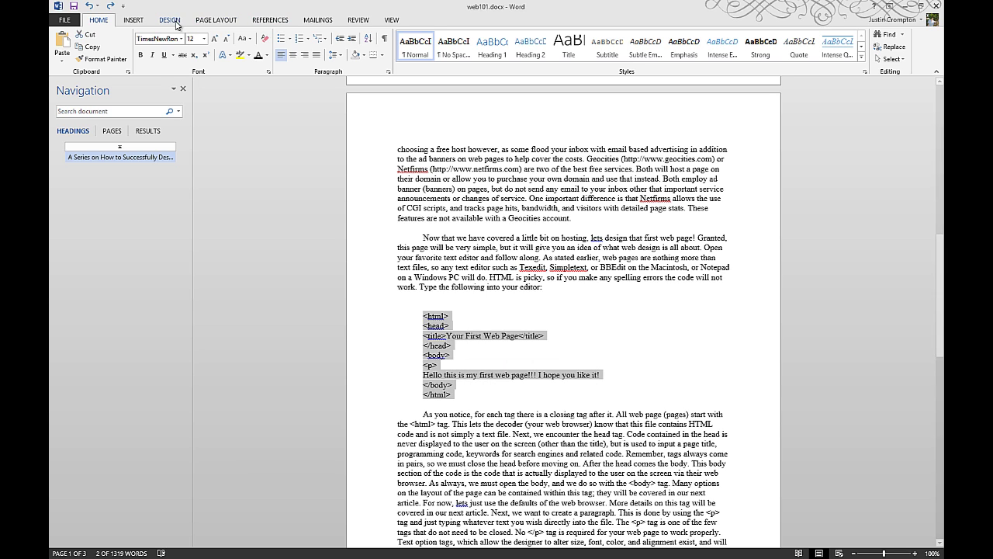
{"action": "left_click", "coordinate": [204, 39]}
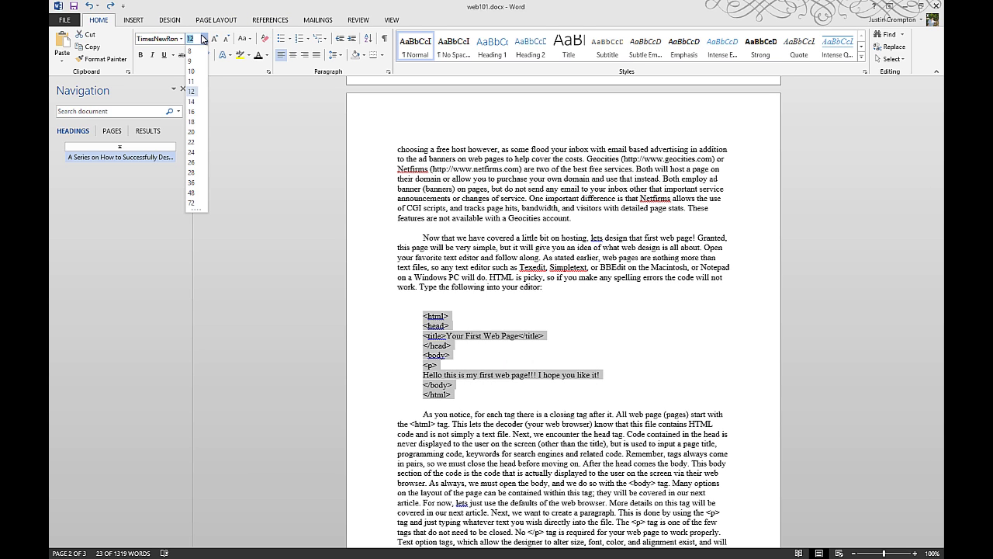
{"action": "left_click", "coordinate": [191, 132]}
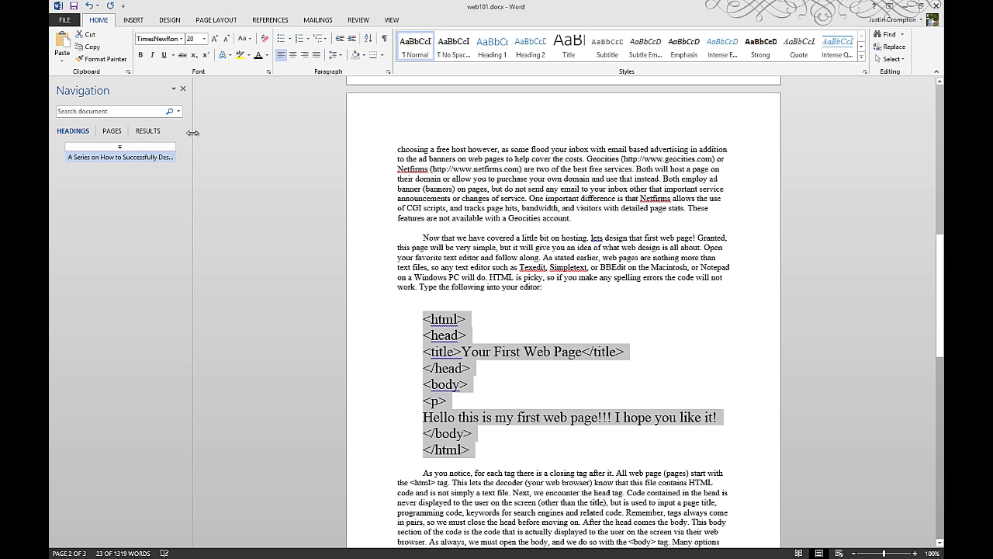
{"action": "left_click", "coordinate": [267, 55]}
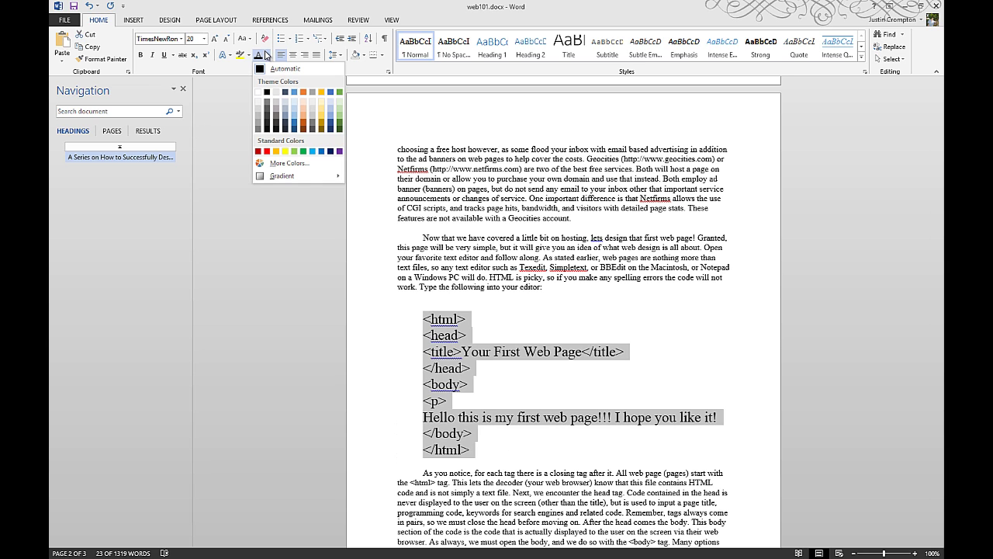
{"action": "left_click", "coordinate": [305, 93]}
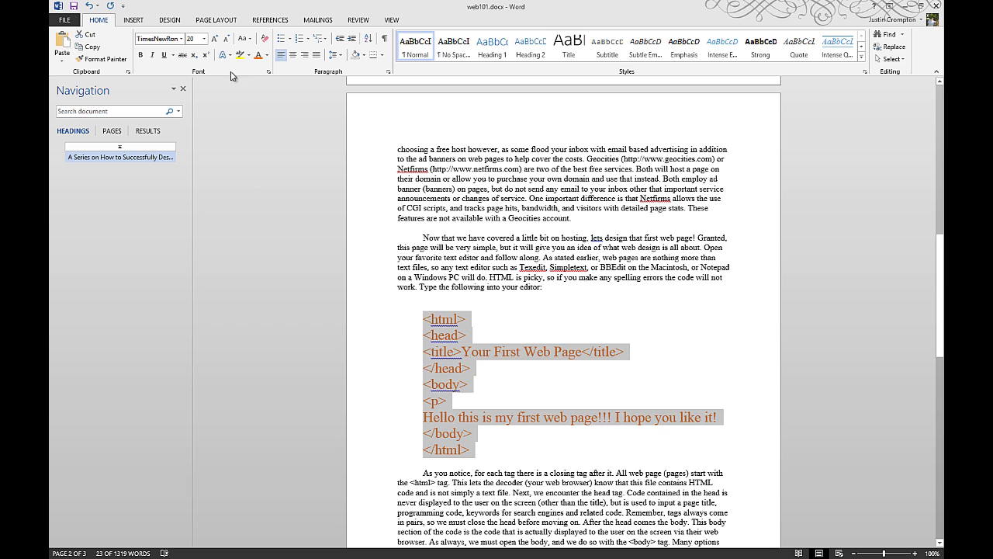
{"action": "left_click", "coordinate": [157, 56]}
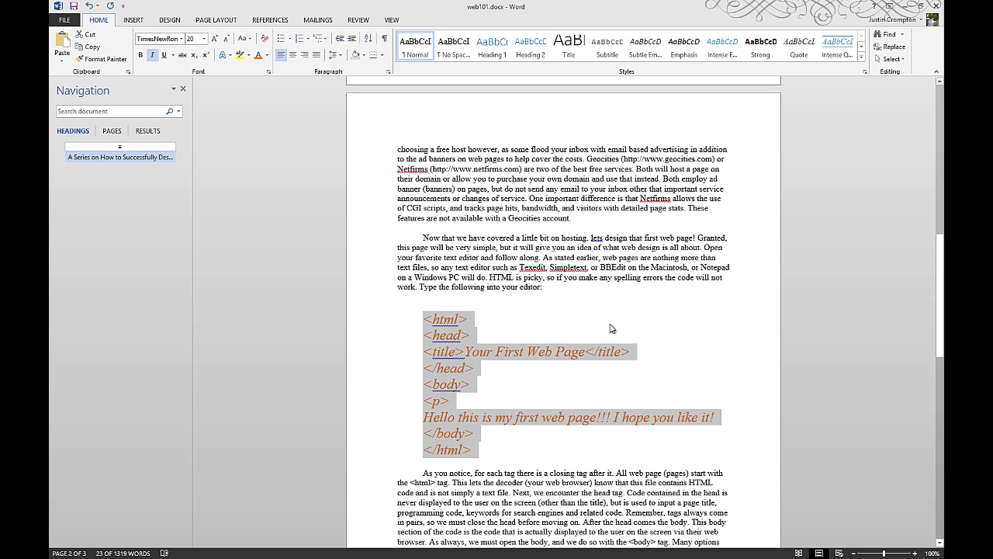
- Create a new paragraph style named "Code" from the selected code sample's formatting, available only in this document
{"action": "left_click", "coordinate": [867, 74]}
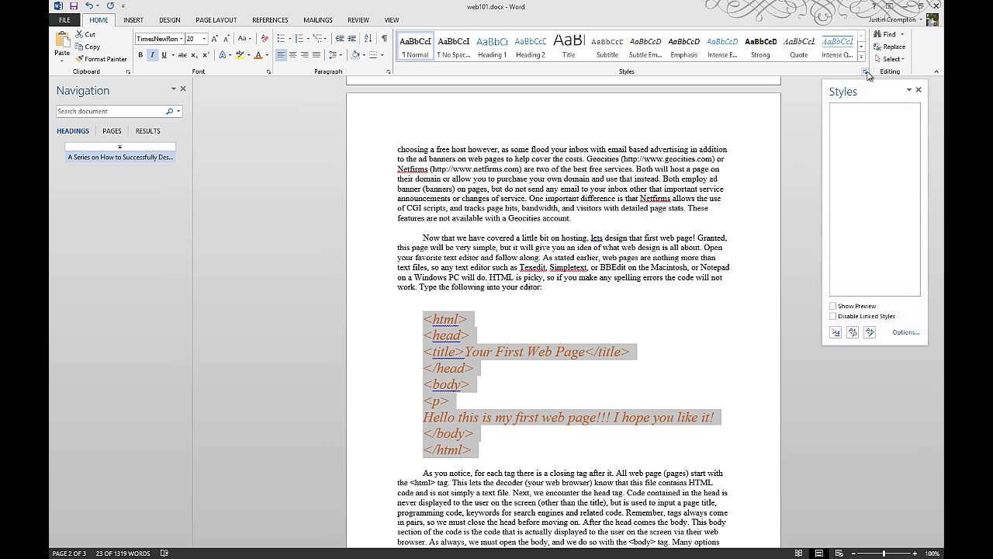
{"action": "left_click", "coordinate": [835, 333]}
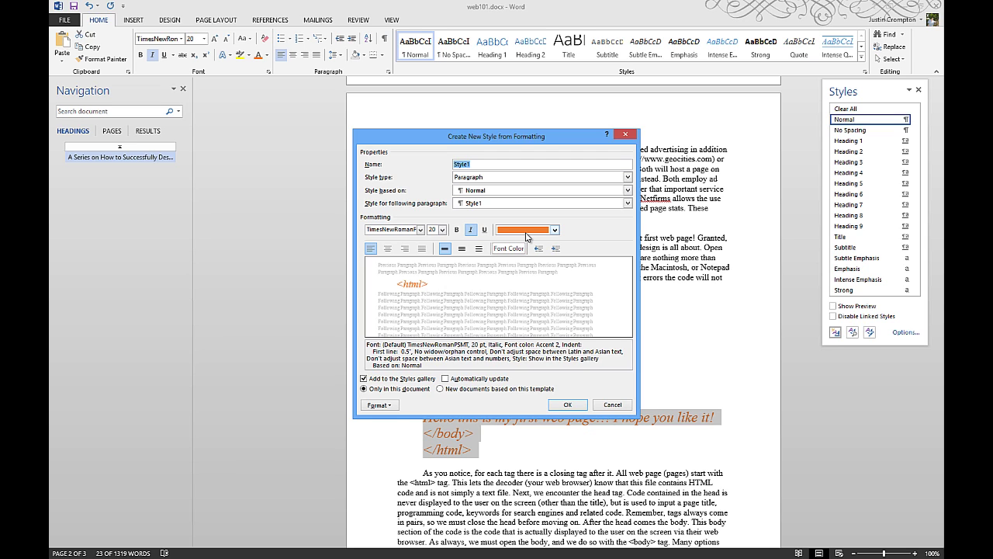
{"action": "type", "text": "Code"}
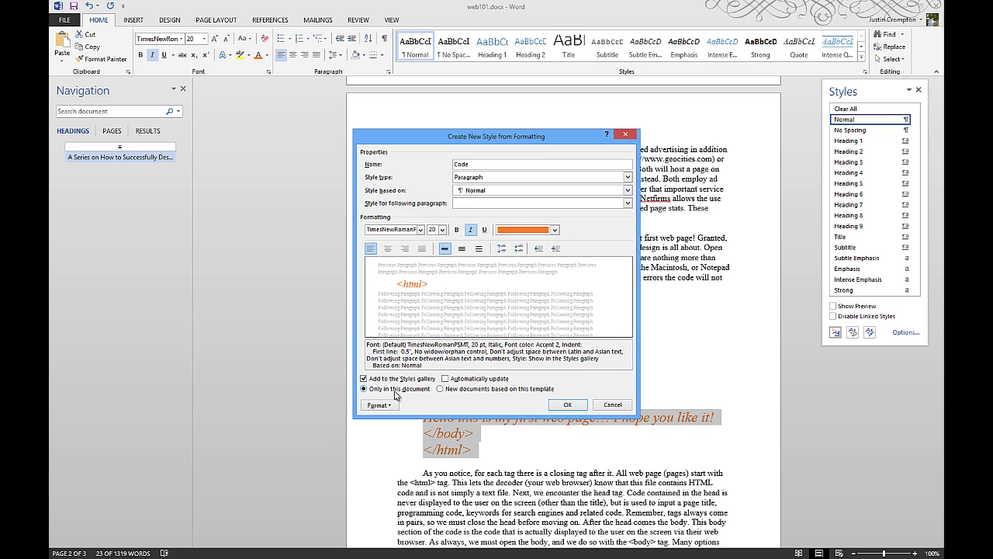
{"action": "left_click", "coordinate": [495, 392]}
{"action": "left_click", "coordinate": [410, 389]}
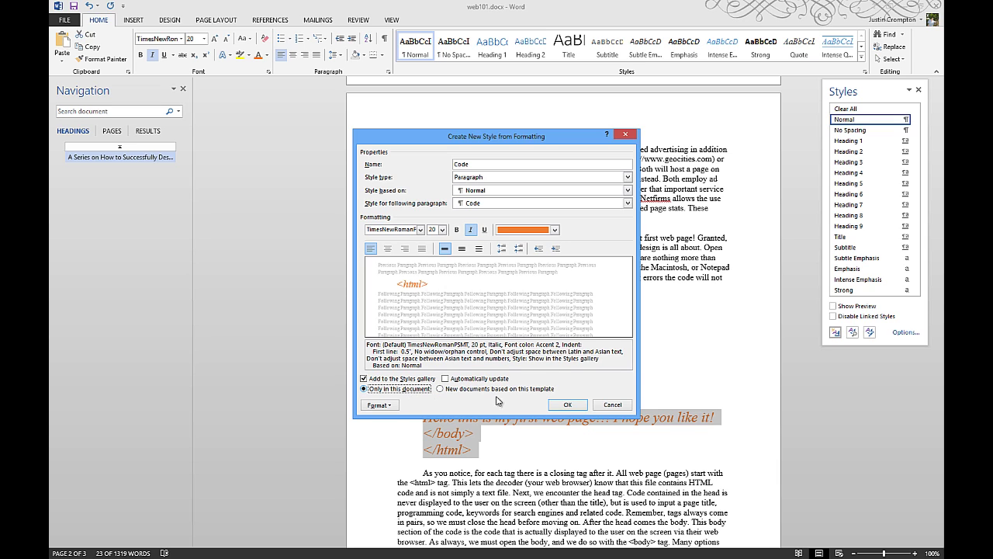
{"action": "left_click", "coordinate": [567, 405]}
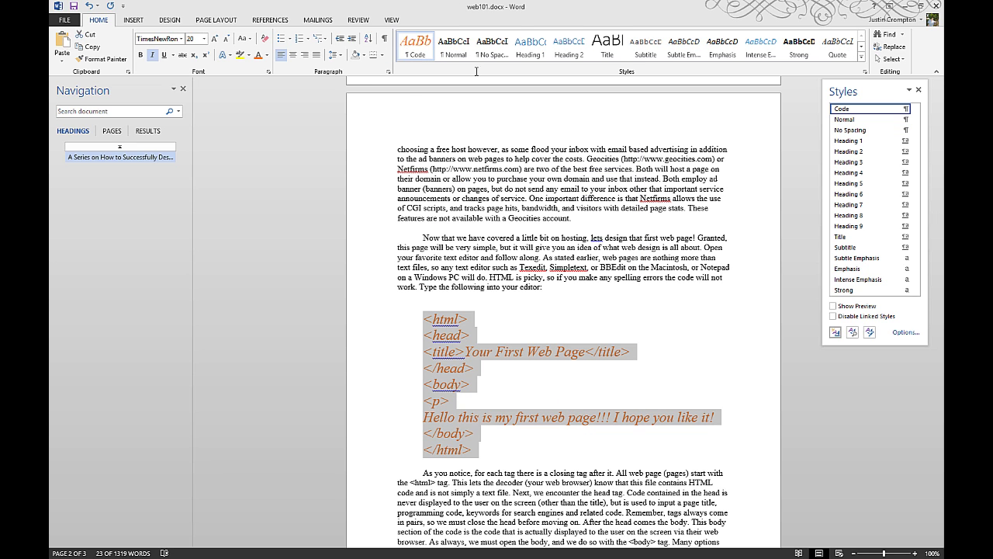
- Add the lines "</body>" and "</html>" in the Code style at the end of the document
{"action": "left_click", "coordinate": [499, 247]}
{"action": "scroll", "coordinate": [496, 253], "scroll_direction": "down", "scroll_amount": 3}
{"action": "scroll", "coordinate": [496, 253], "scroll_direction": "down", "scroll_amount": 20}
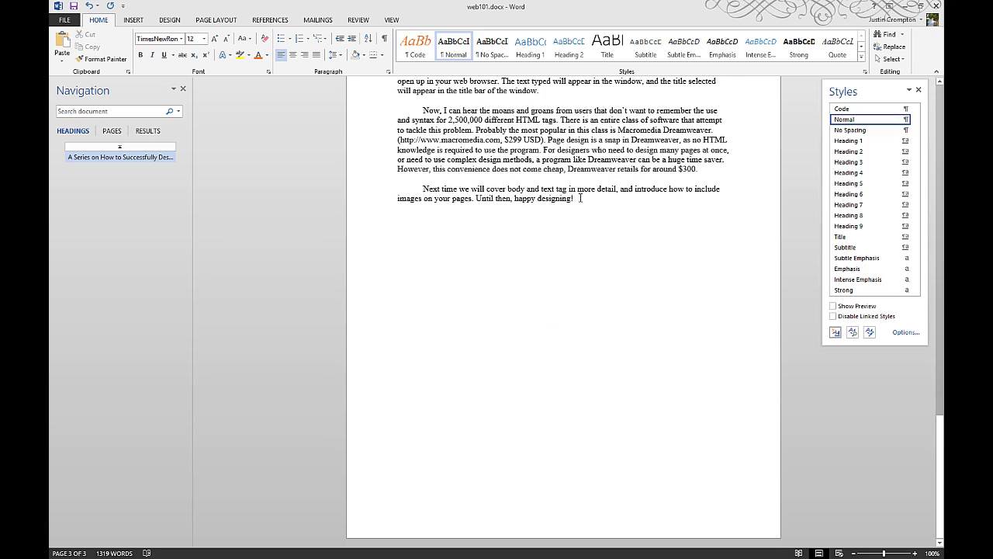
{"action": "key", "text": "Return"}
{"action": "left_click", "coordinate": [412, 52]}
{"action": "type", "text": "M"}
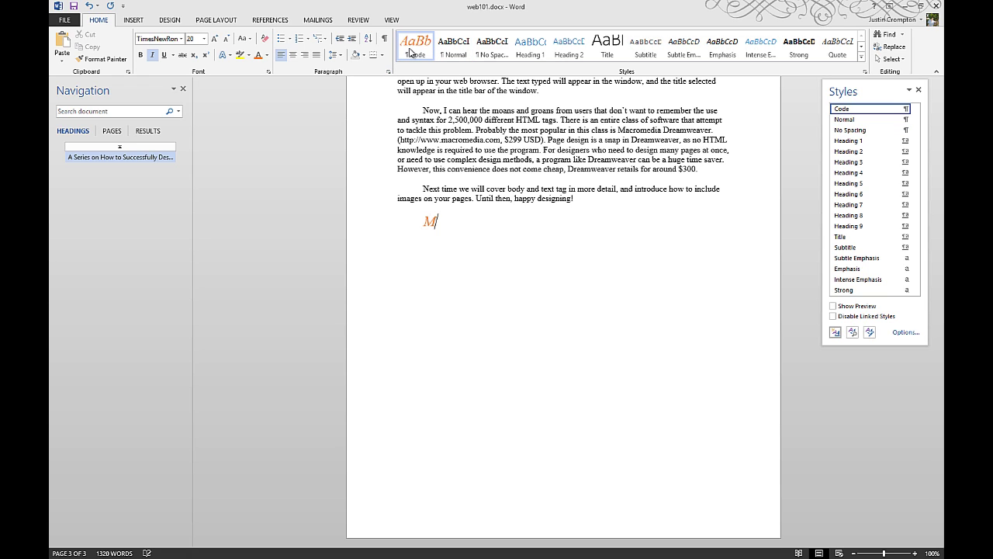
{"action": "key", "text": "BackSpace"}
{"action": "type", "text": "</body>"}
{"action": "key", "text": "Return"}
{"action": "type", "text": "</hmtl>"}
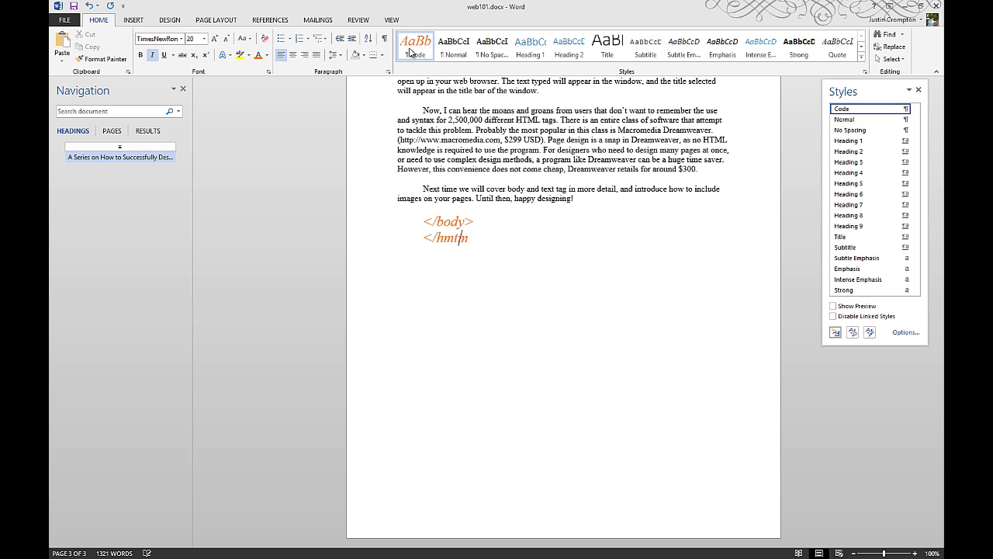
{"action": "key", "text": "BackSpace"}
{"action": "key", "text": "BackSpace"}
{"action": "key", "text": "BackSpace"}
{"action": "key", "text": "BackSpace"}
{"action": "type", "text": "tml>"}
- Apply the Code style to the paragraph containing "2,500,000 different HTML tags"
{"action": "left_click_drag", "start_coordinate": [448, 121], "coordinate": [482, 121]}
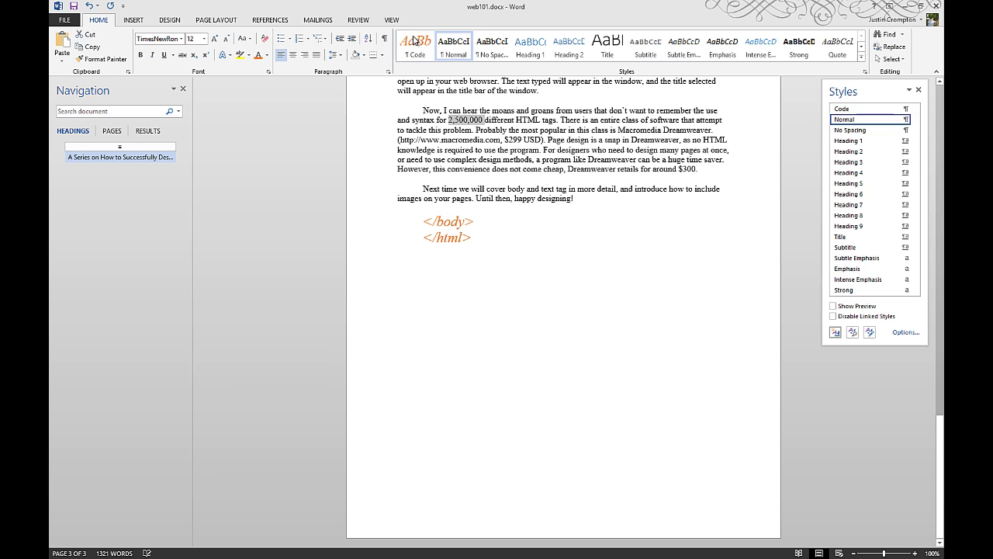
{"action": "left_click", "coordinate": [412, 44]}
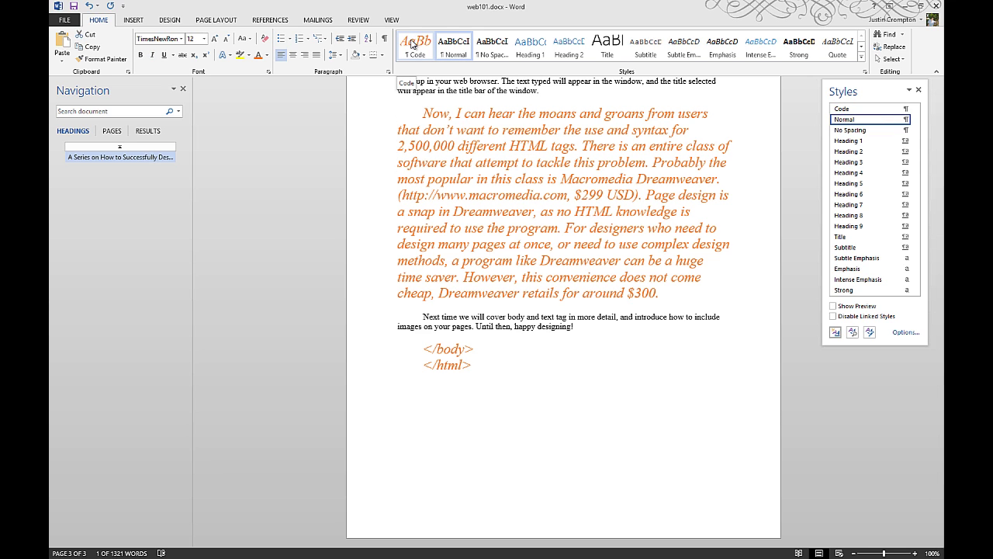
- Apply the Code style with only the number "2,500,000" selected in the paragraph about HTML tags
{"action": "left_click", "coordinate": [450, 120]}
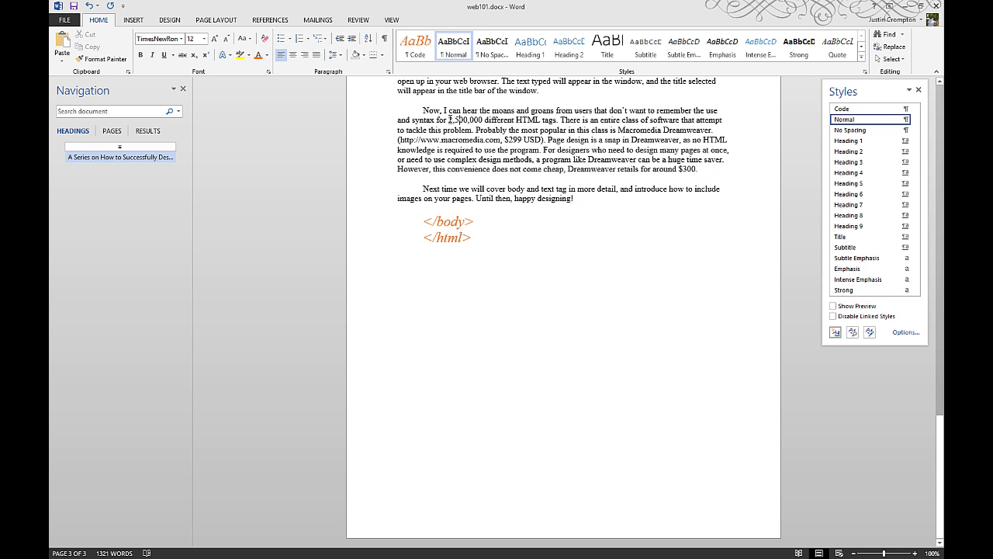
{"action": "left_click_drag", "start_coordinate": [450, 120], "coordinate": [483, 120]}
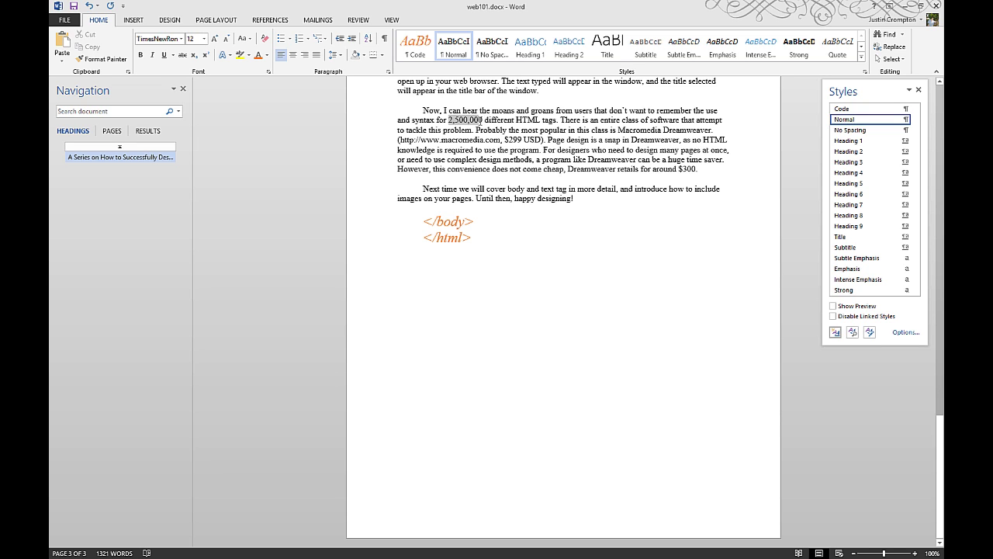
{"action": "left_click", "coordinate": [417, 54]}
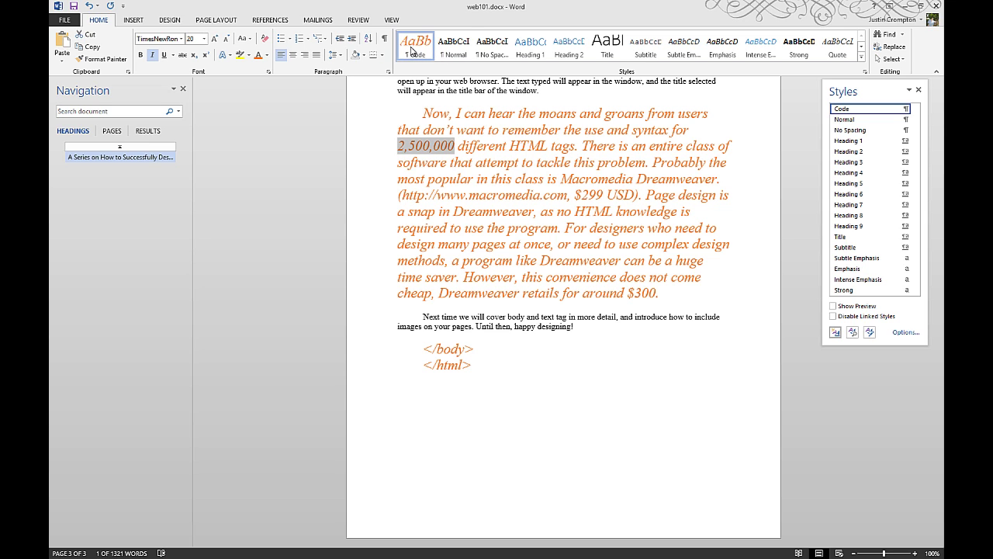
- Undo the Code style on the paragraph containing "2,500,000 different HTML tags"
{"action": "left_click", "coordinate": [90, 6]}
{"action": "left_click", "coordinate": [90, 6]}
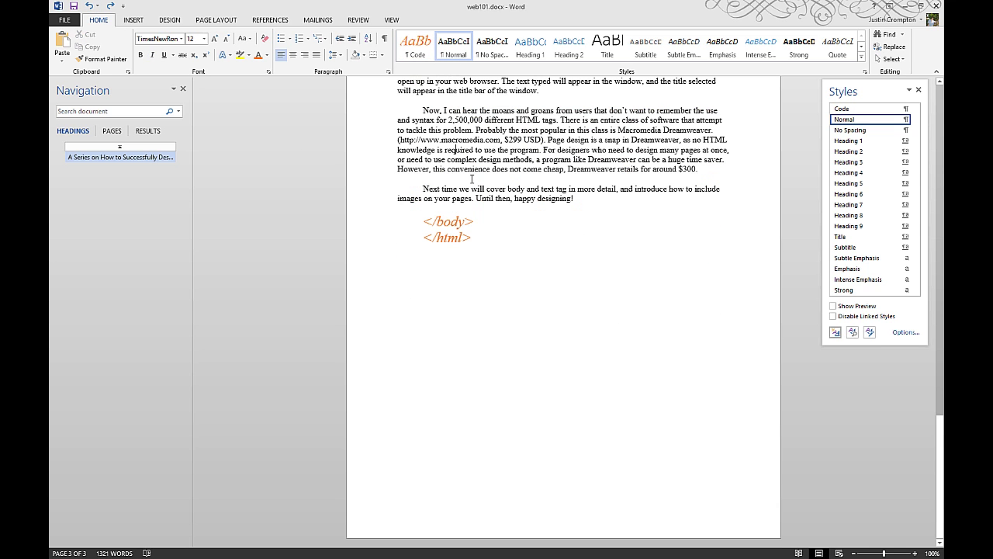
{"action": "scroll", "coordinate": [471, 181], "scroll_direction": "up", "scroll_amount": 1}
{"action": "scroll", "coordinate": [471, 181], "scroll_direction": "up", "scroll_amount": 2}
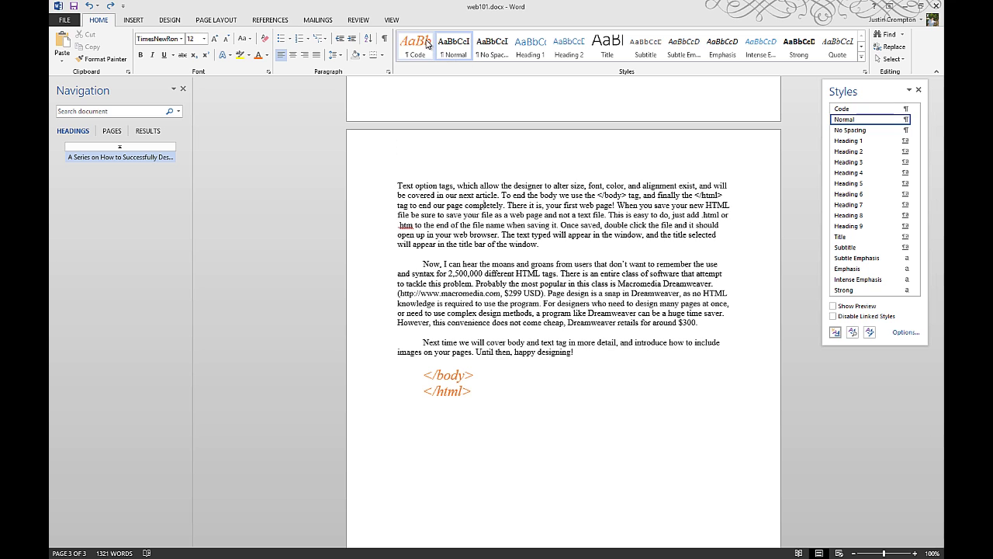
{"action": "scroll", "coordinate": [547, 293], "scroll_direction": "down", "scroll_amount": 2}
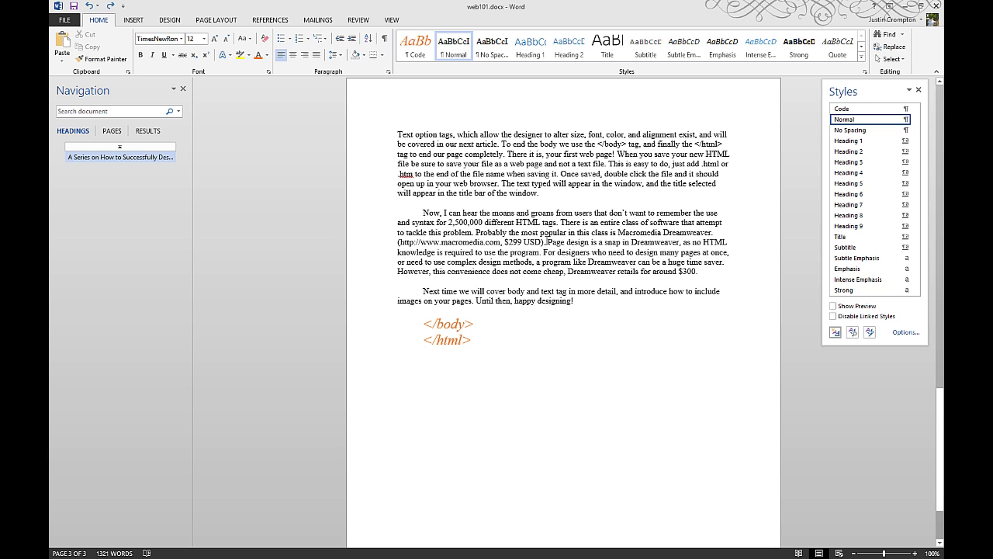
{"action": "left_click_drag", "start_coordinate": [547, 241], "coordinate": [588, 247]}
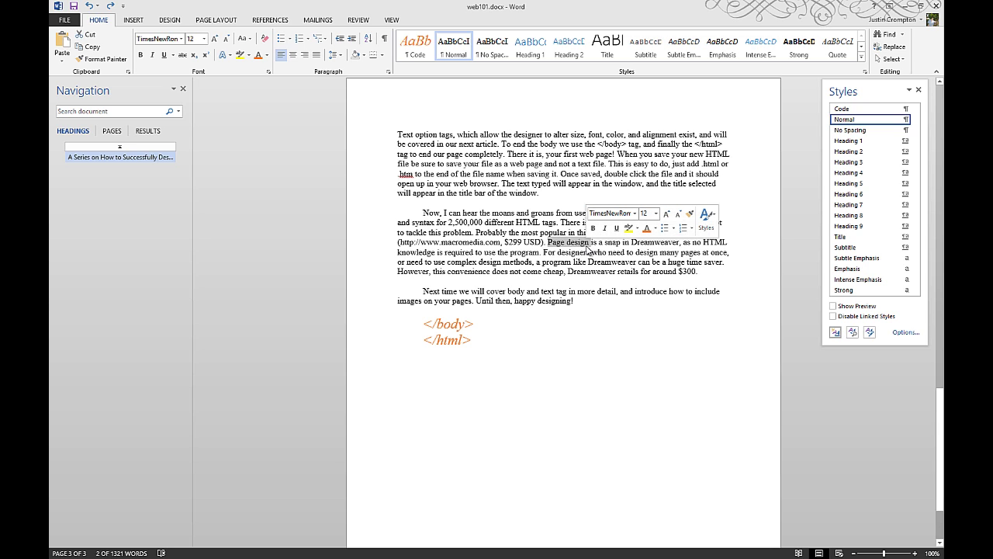
{"action": "left_click", "coordinate": [553, 339]}
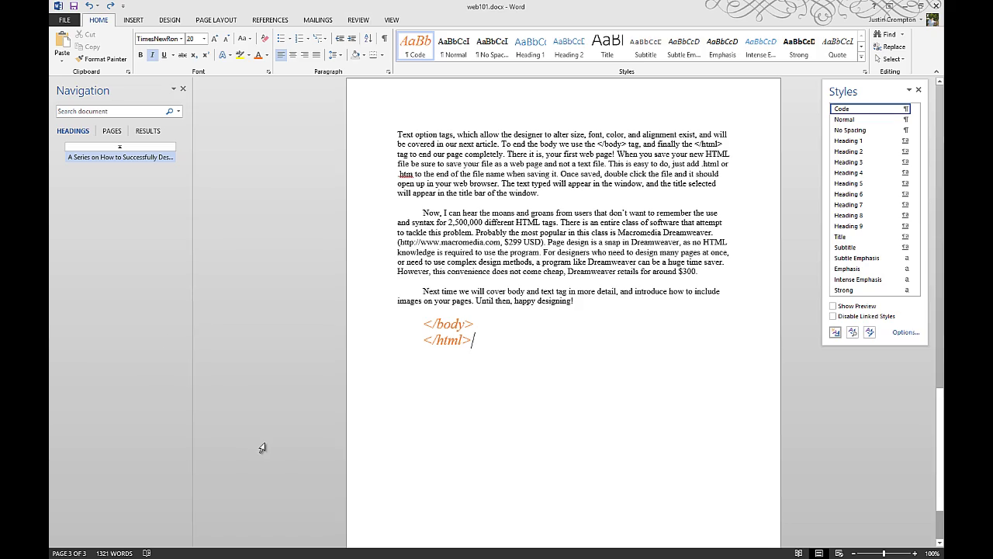
{"action": "scroll", "coordinate": [260, 448], "scroll_direction": "up", "scroll_amount": 5}
{"action": "scroll", "coordinate": [262, 448], "scroll_direction": "up", "scroll_amount": 20}
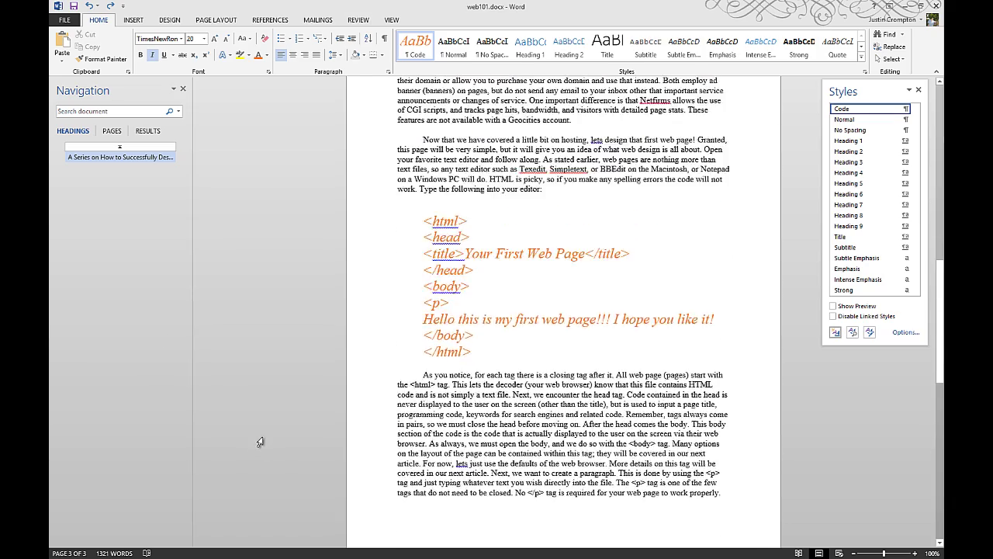
{"action": "scroll", "coordinate": [259, 427], "scroll_direction": "up", "scroll_amount": 1}
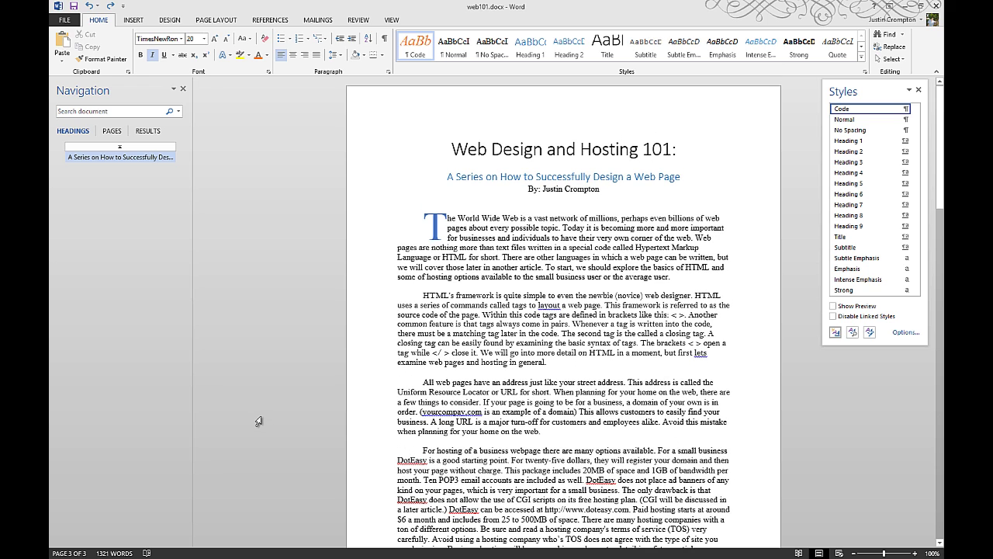